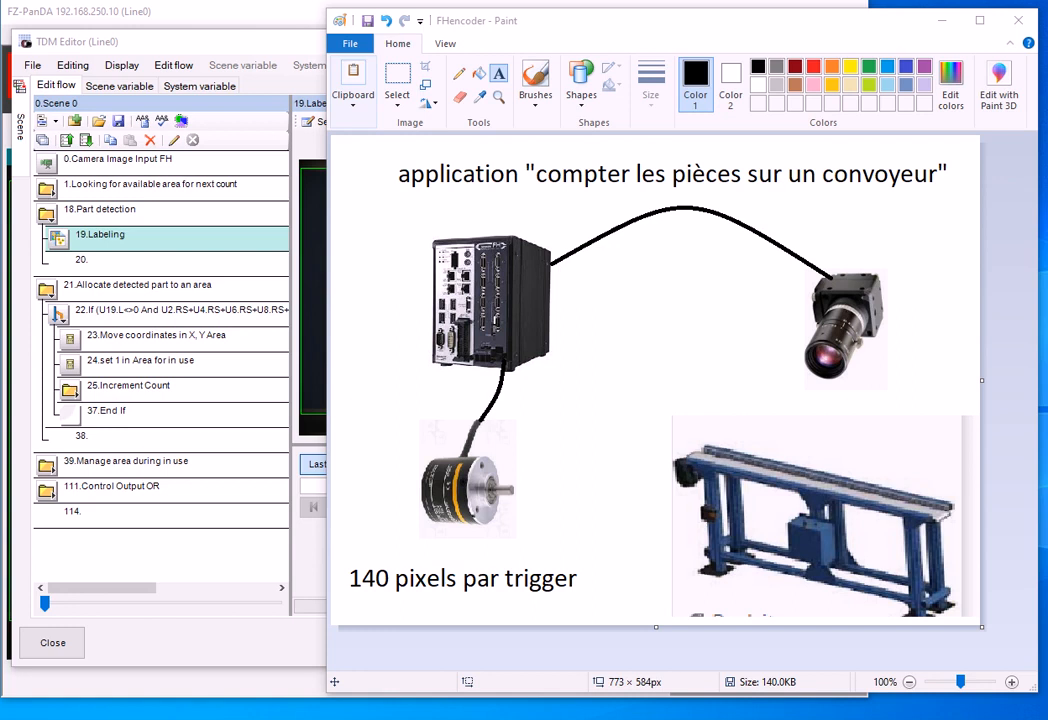
- Review the conveyor part-counting diagram in Paint, then return to the TDM Editor and close it
key(alt+Tab)
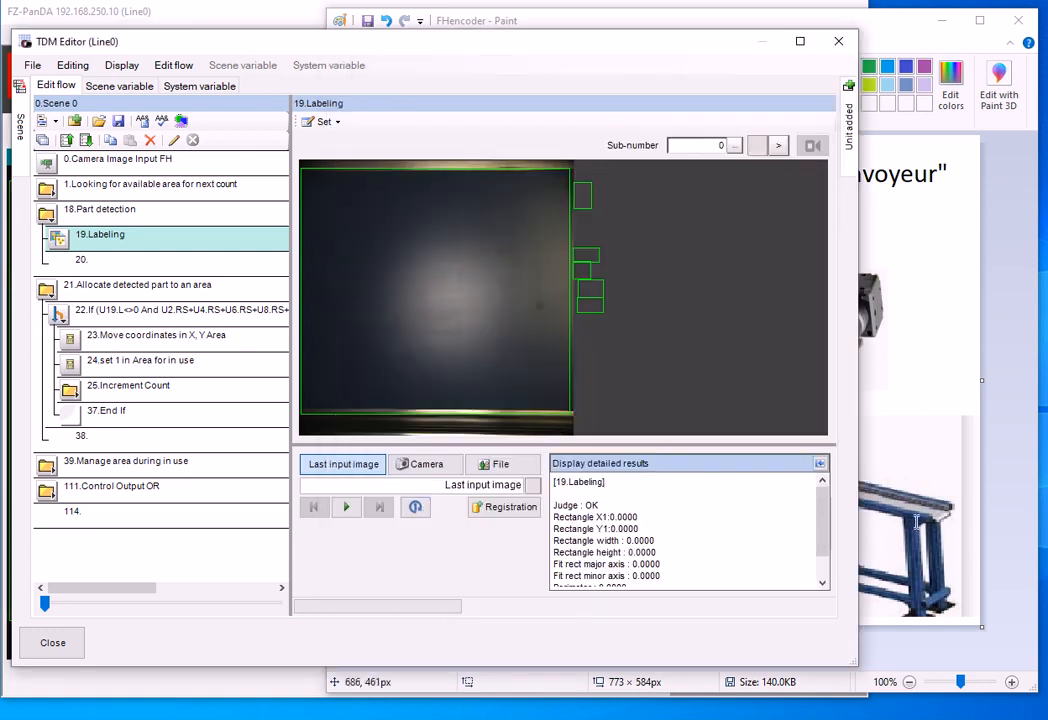
click(958, 640)
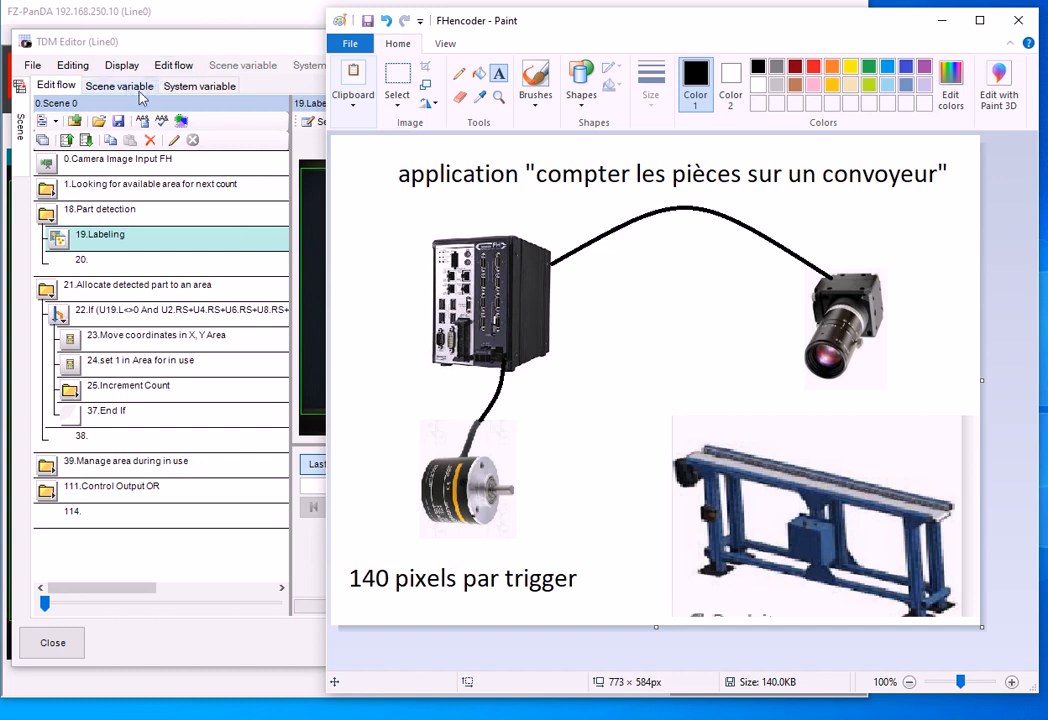
click(190, 213)
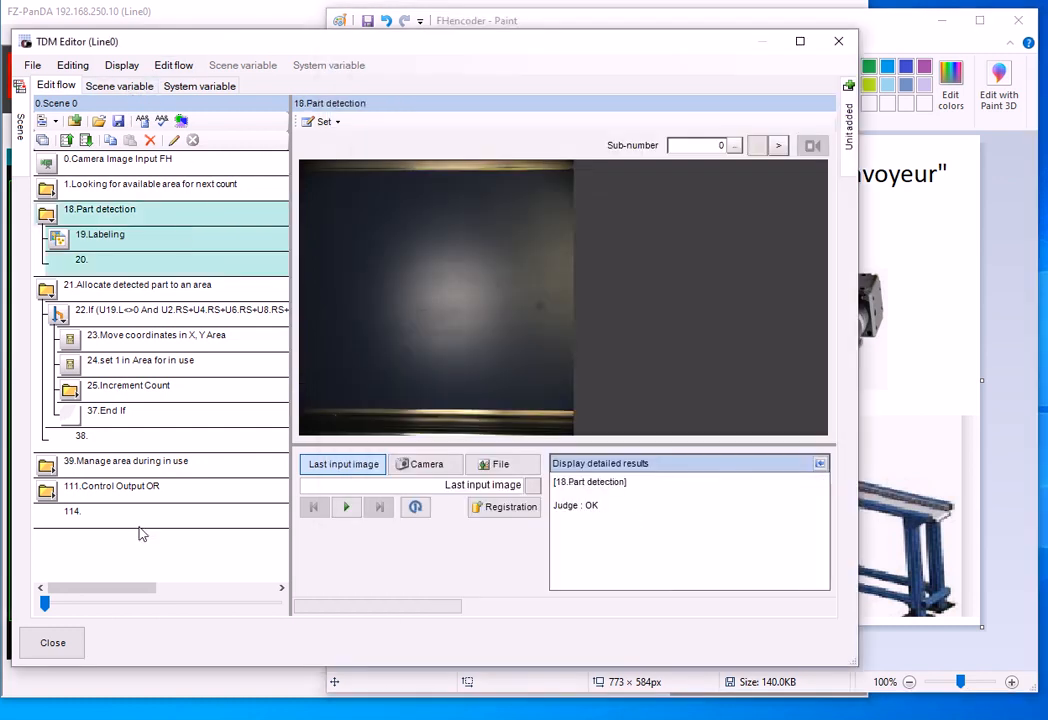
click(48, 641)
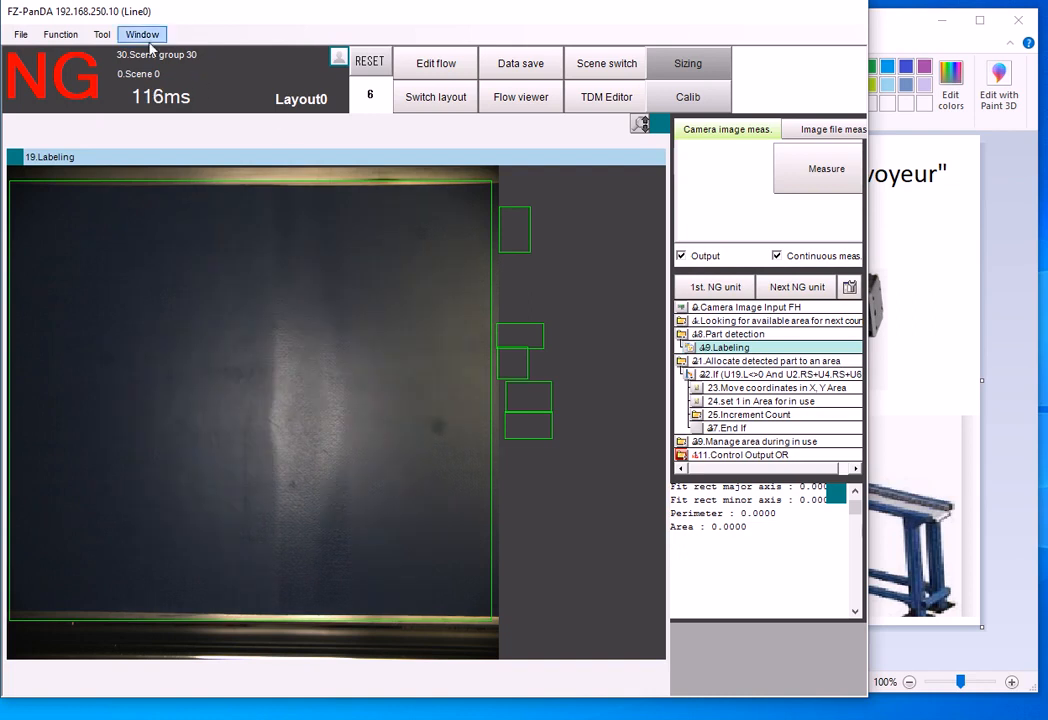
- Review the encoder trigger settings in the system settings, including the available trigger signals, and close them without changes
click(102, 34)
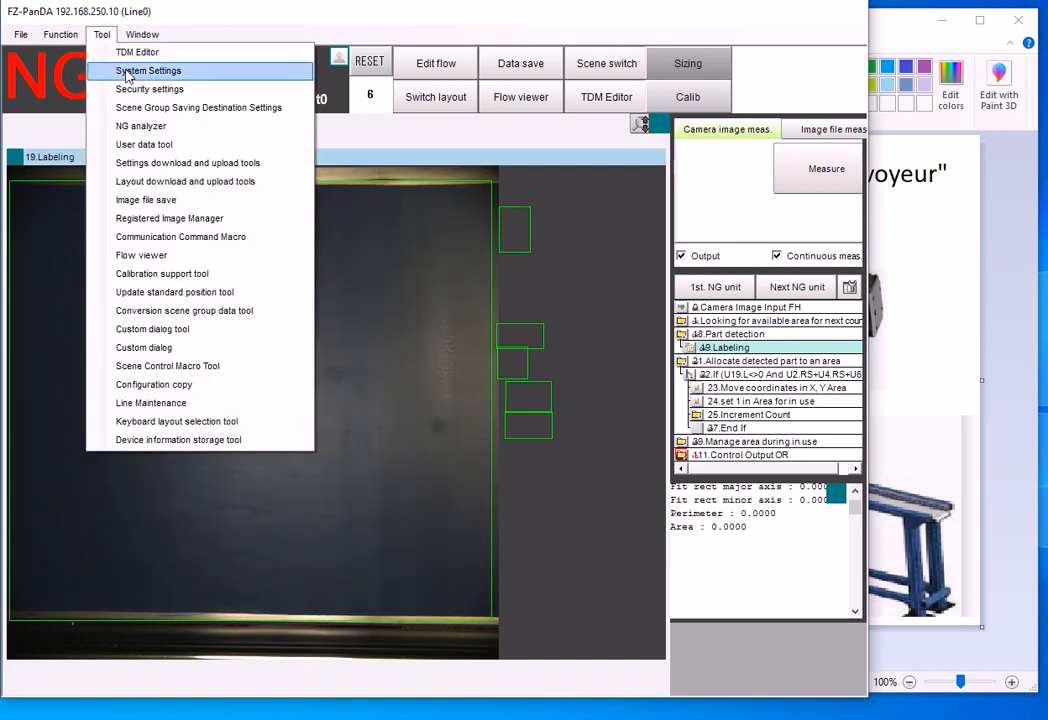
click(129, 71)
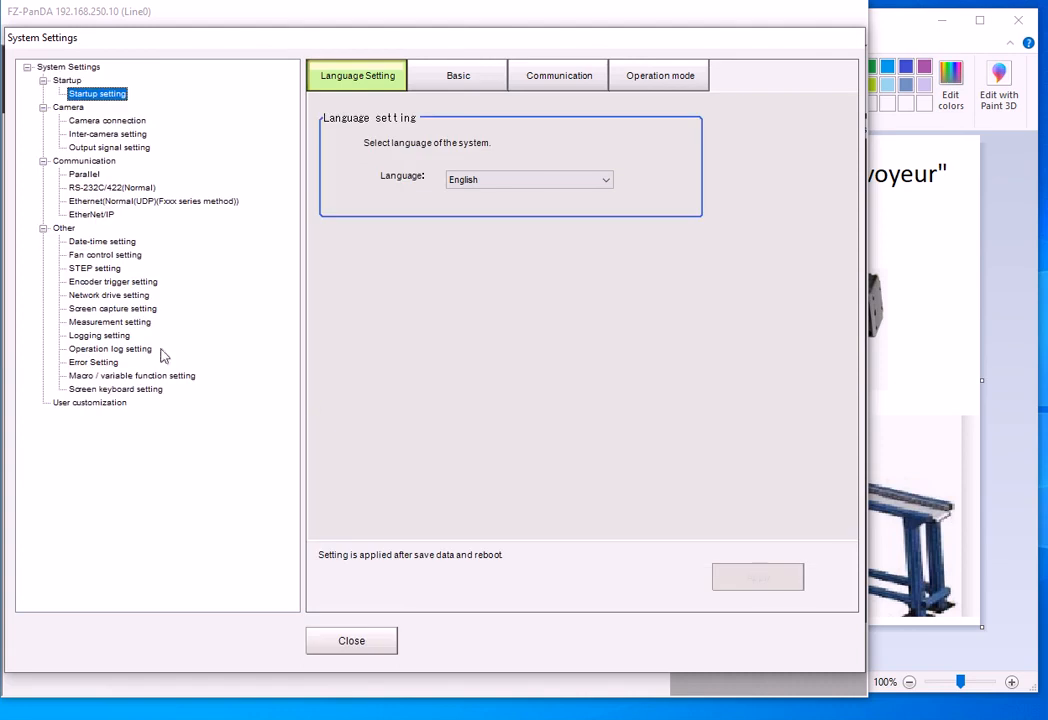
click(92, 284)
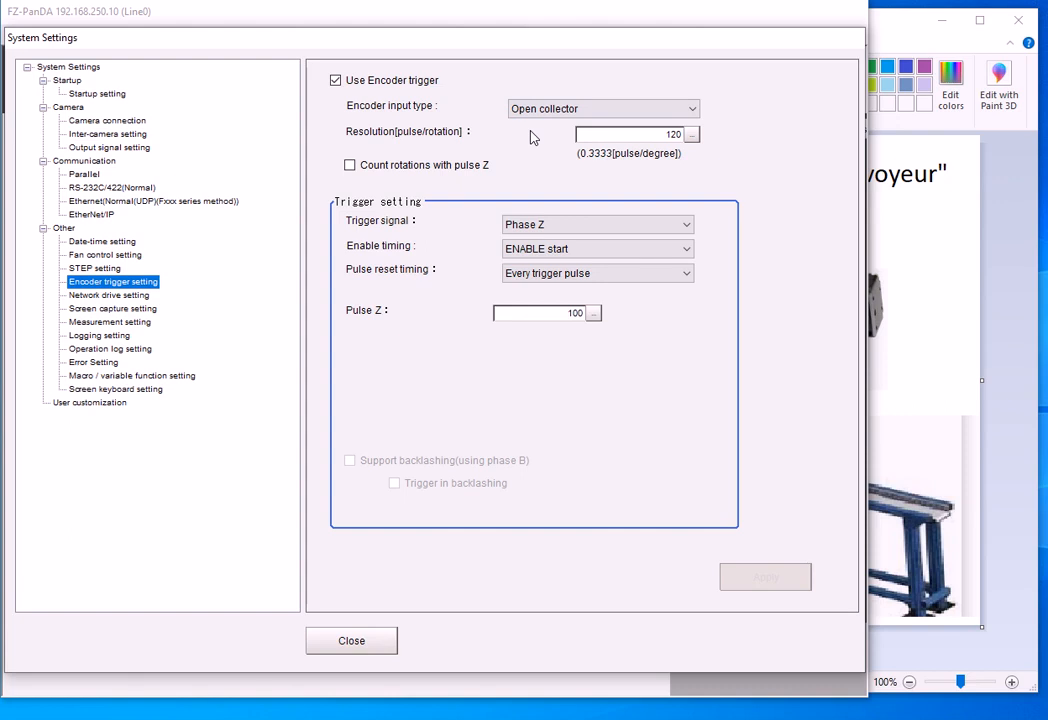
click(541, 226)
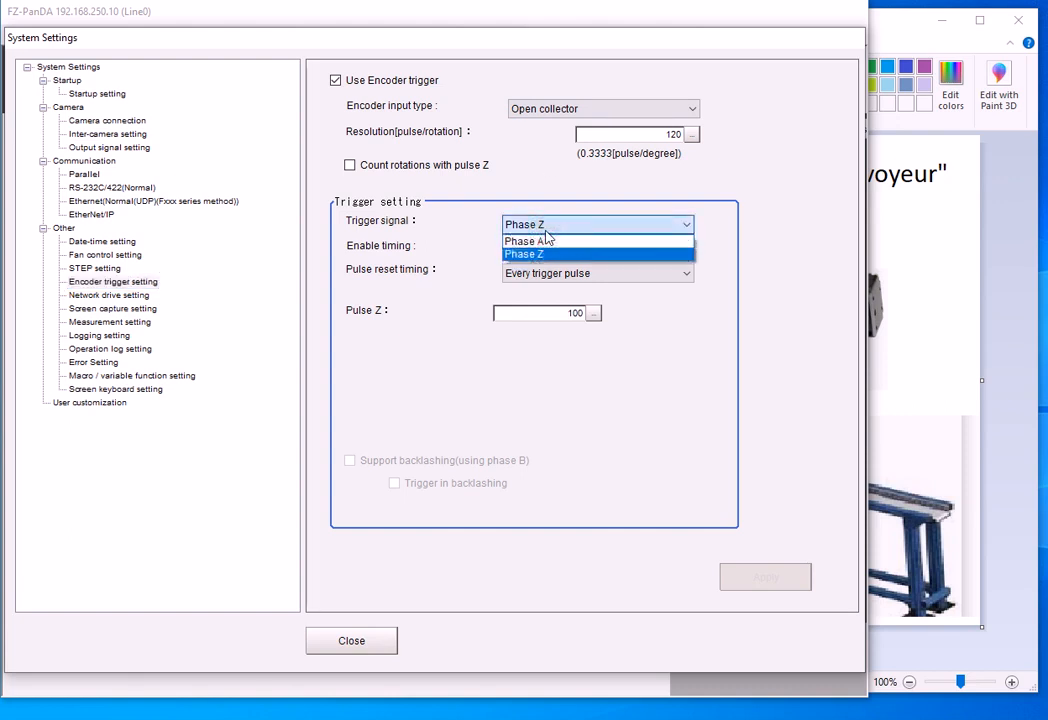
click(546, 230)
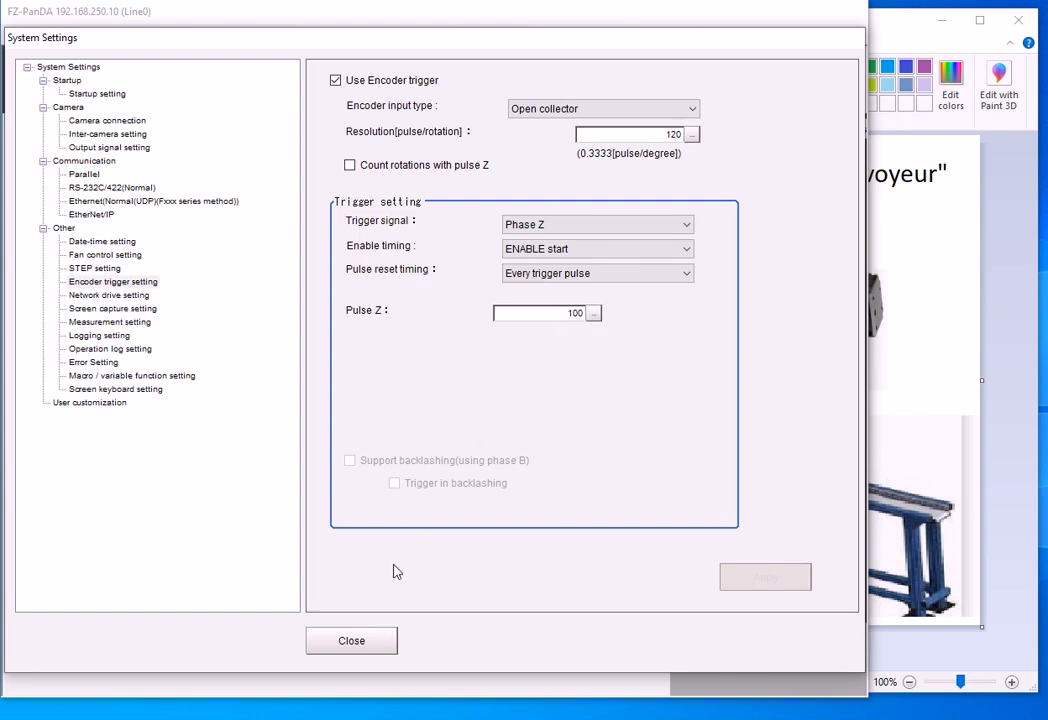
click(352, 641)
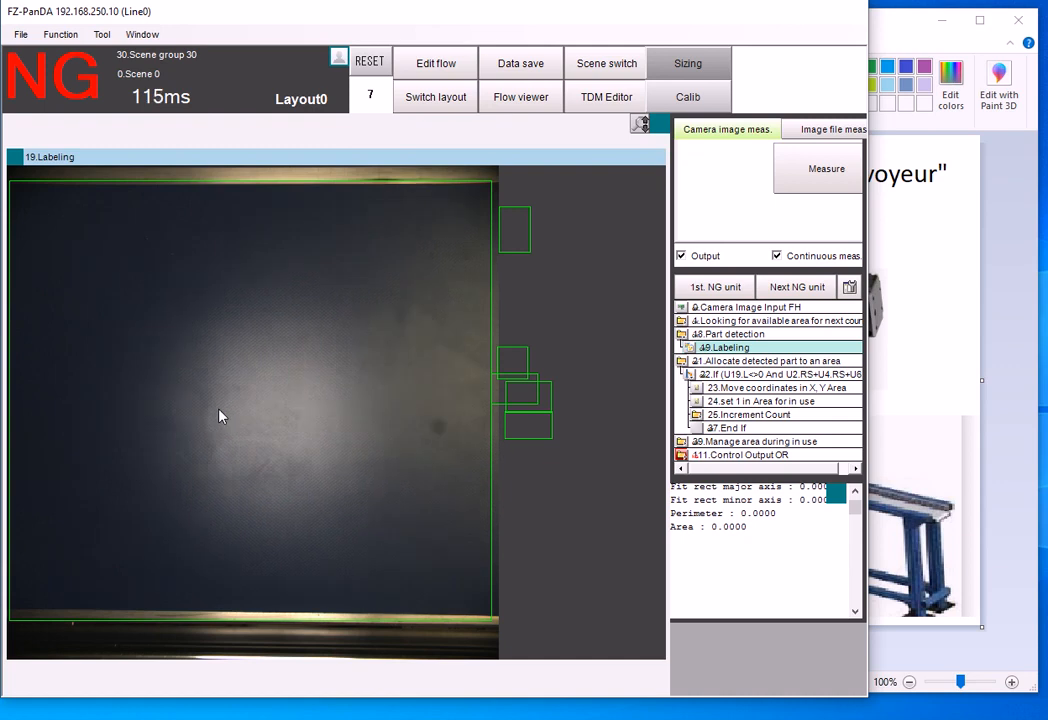
- Reopen the TDM Editor and collapse the Part detection and Allocate detected part to an area folders to review the main flow groups
click(600, 104)
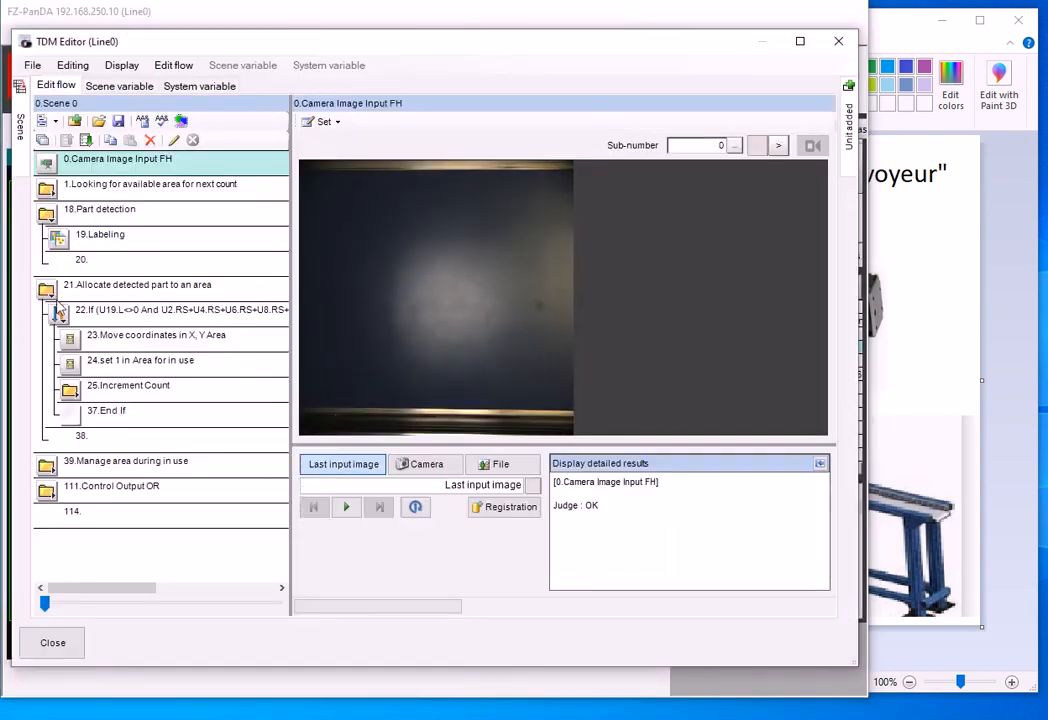
click(51, 296)
click(52, 221)
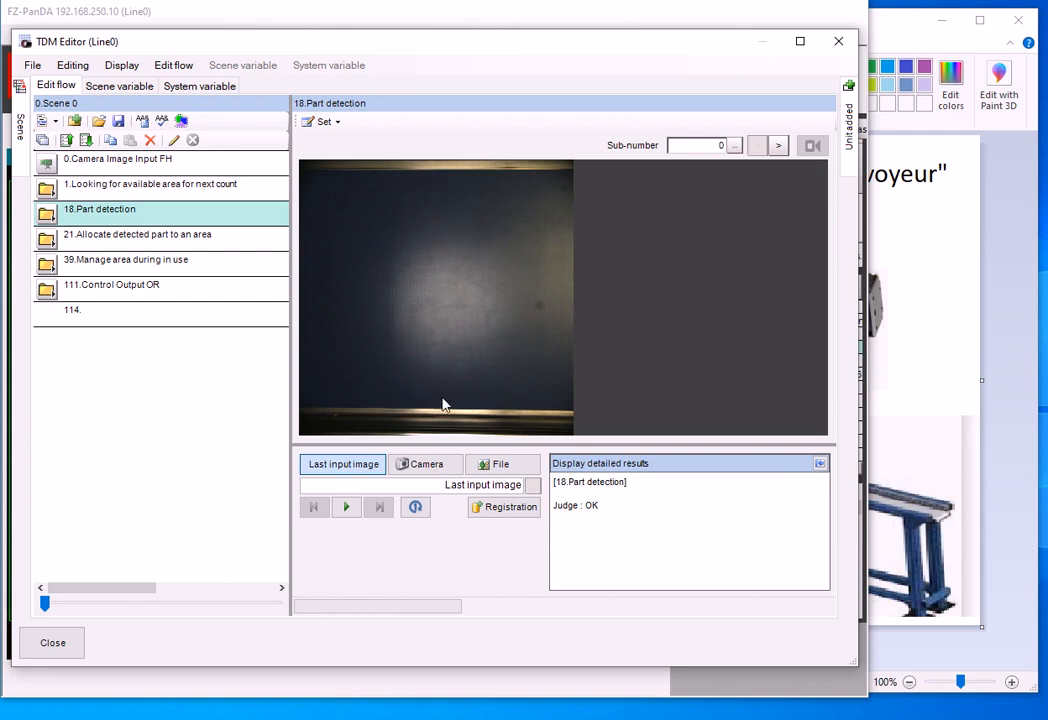
click(88, 184)
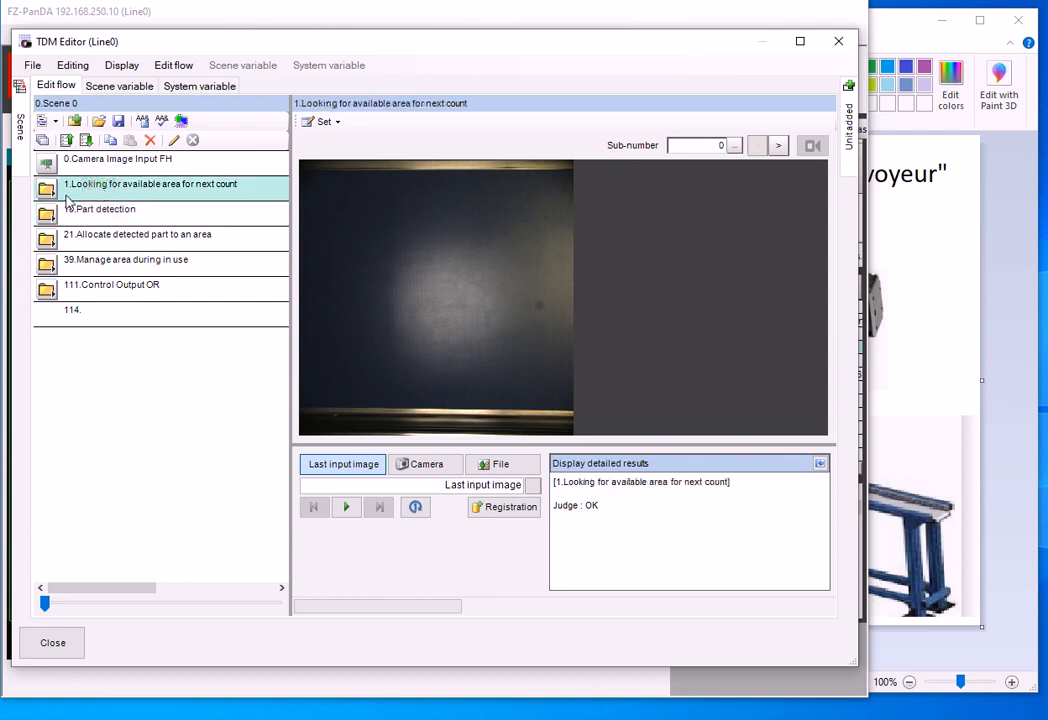
click(117, 222)
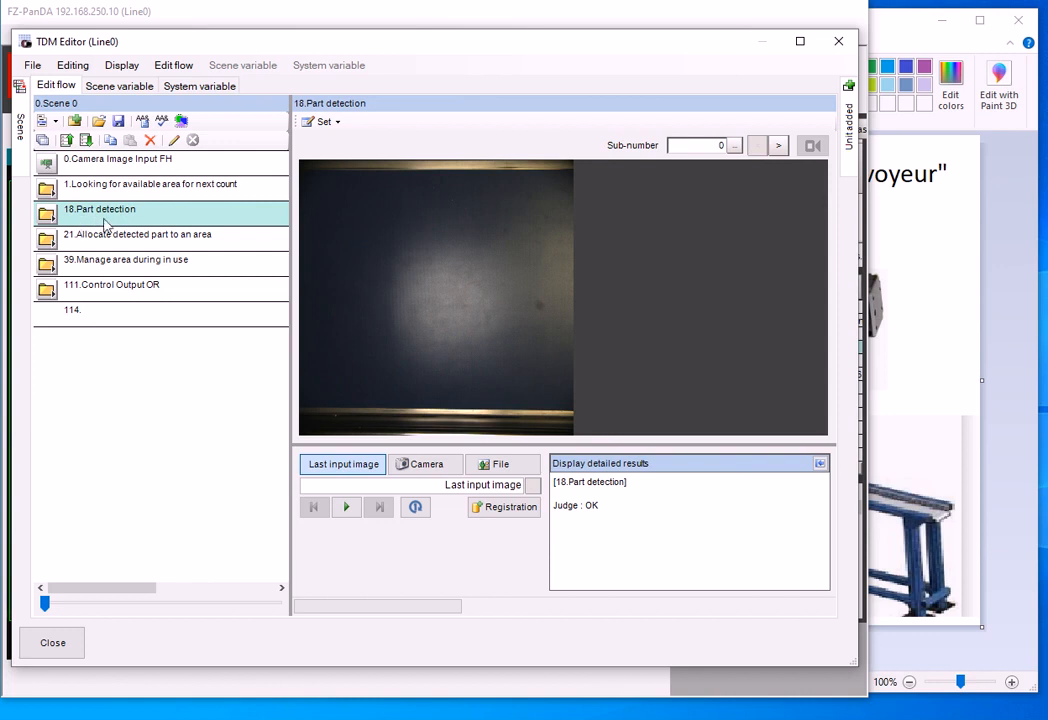
- Expand the Allocate detected part to an area folder and examine the counting folders inside Increment Count
click(102, 252)
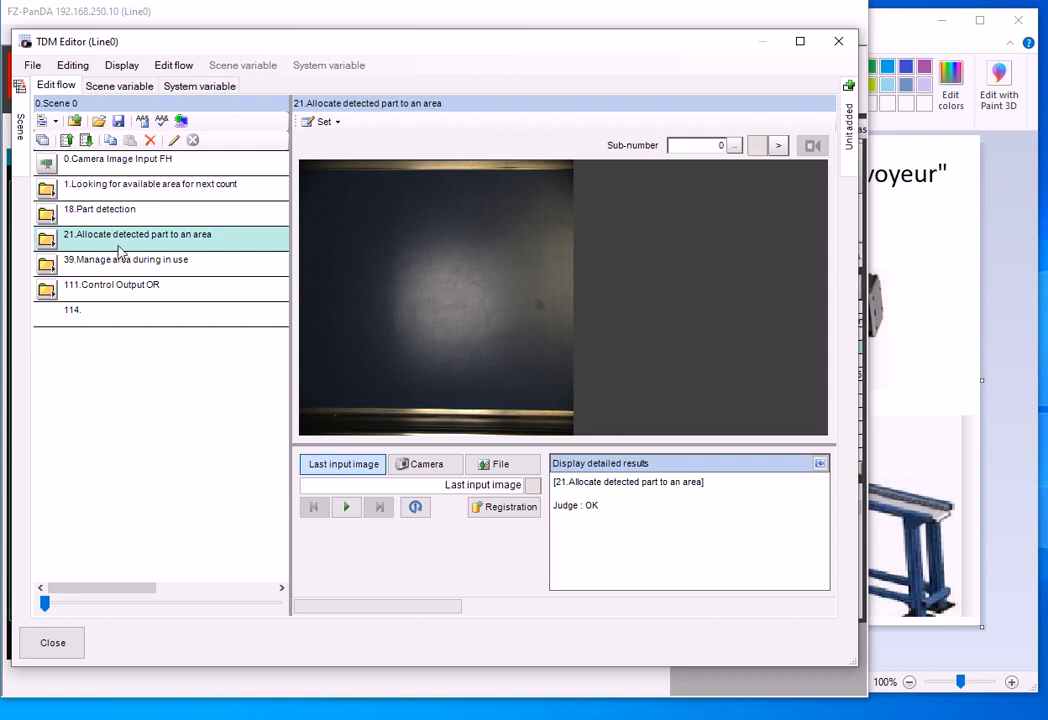
click(49, 244)
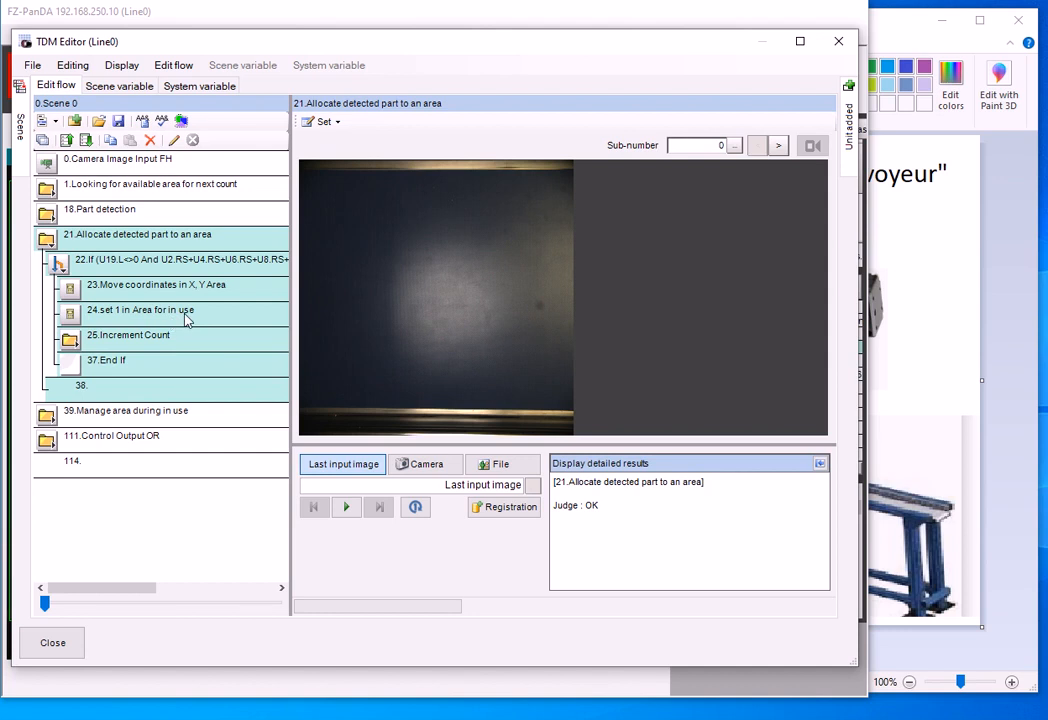
click(105, 340)
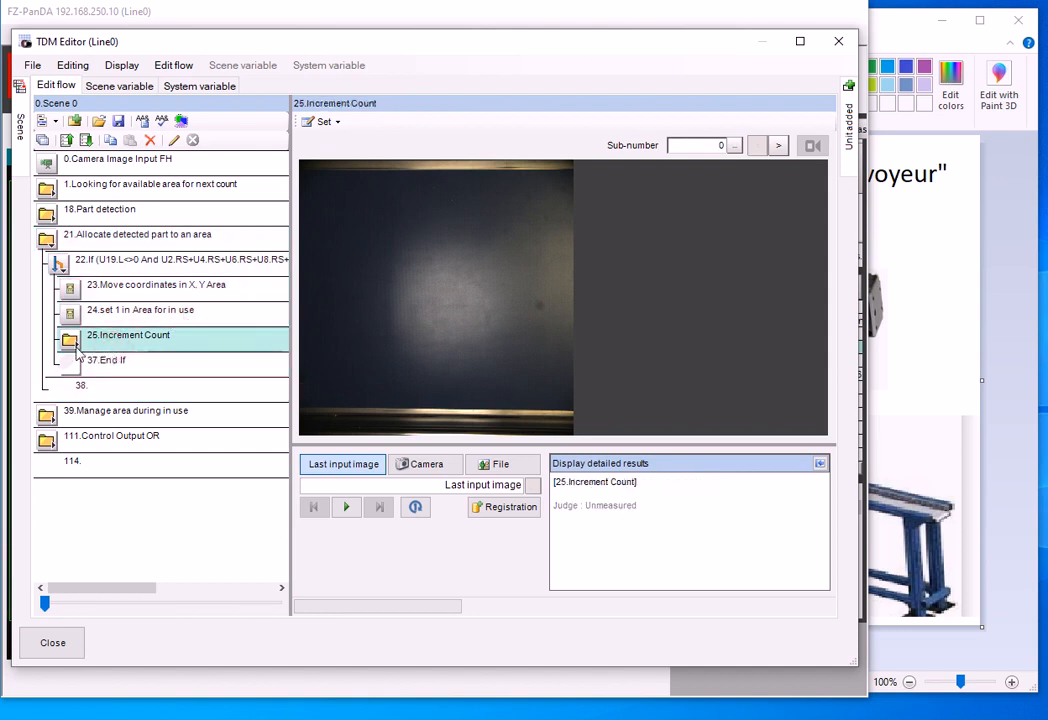
click(75, 350)
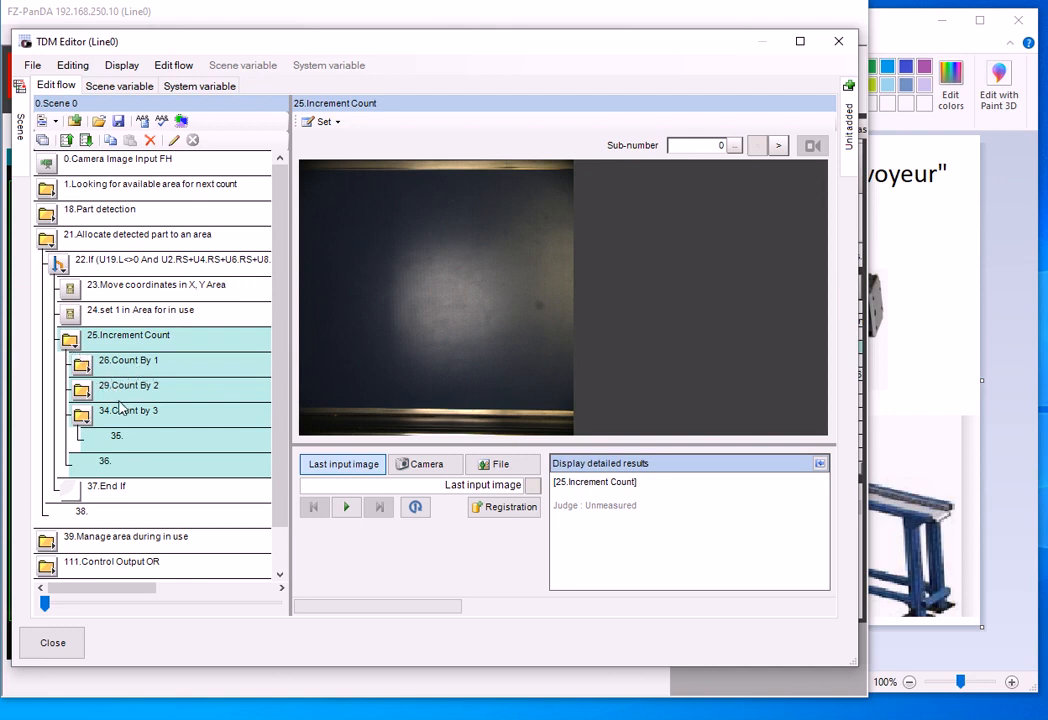
click(70, 342)
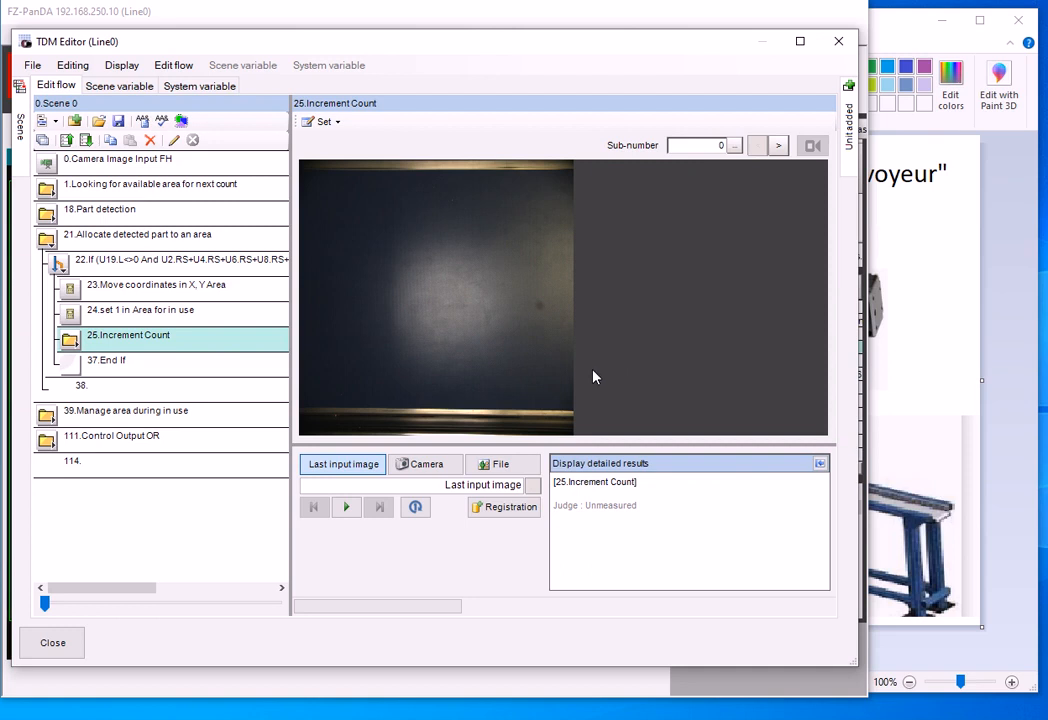
- Expand the Manage area during in use folder and examine Area 1 down to its release area if outside detection zone branch
click(135, 418)
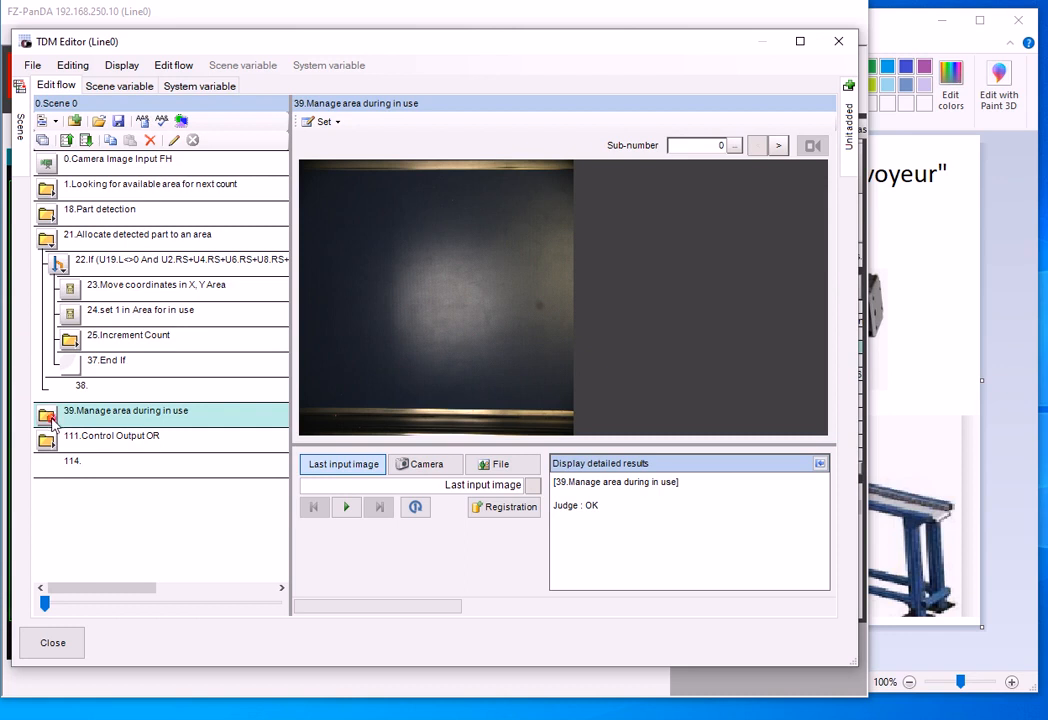
double_click(49, 418)
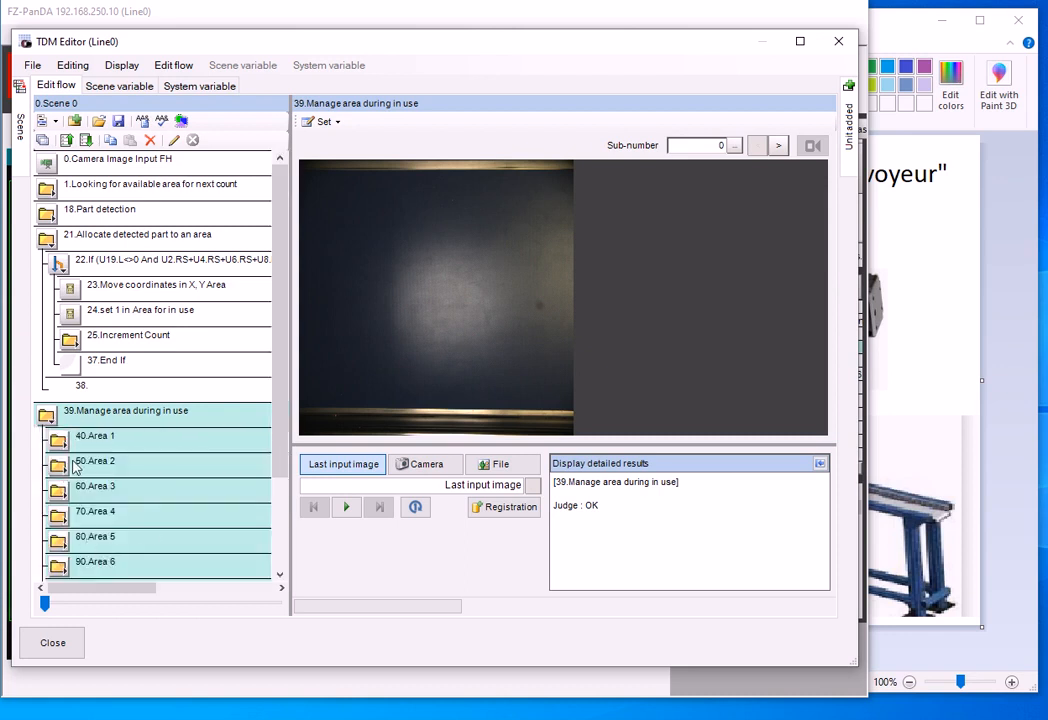
scroll(120, 495, down, 1)
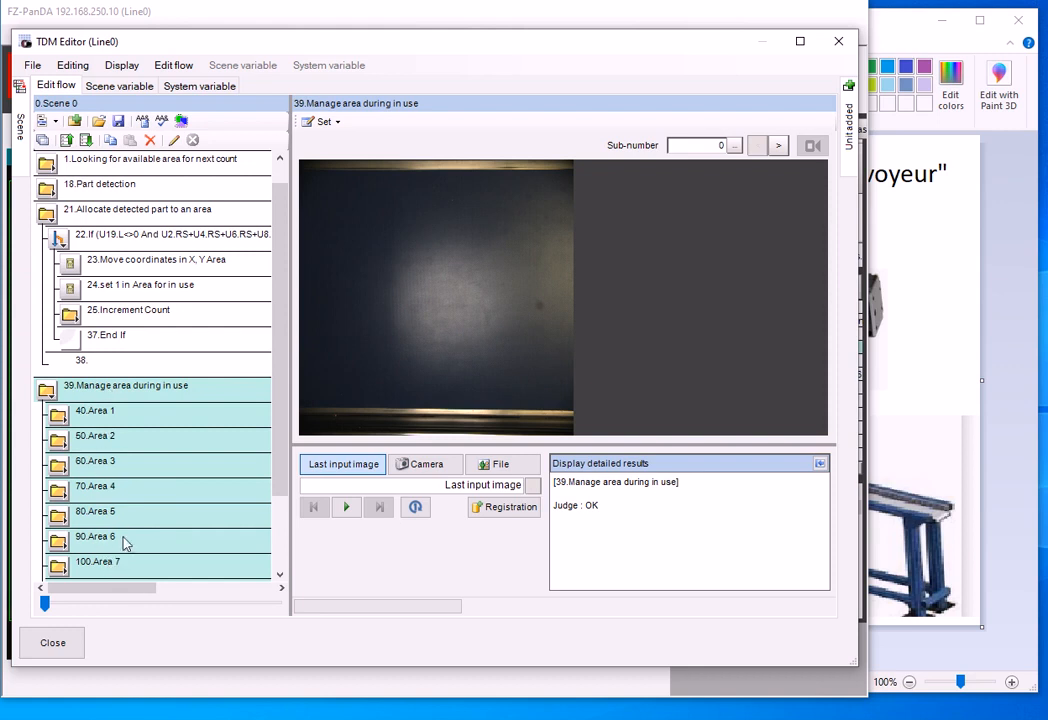
double_click(58, 415)
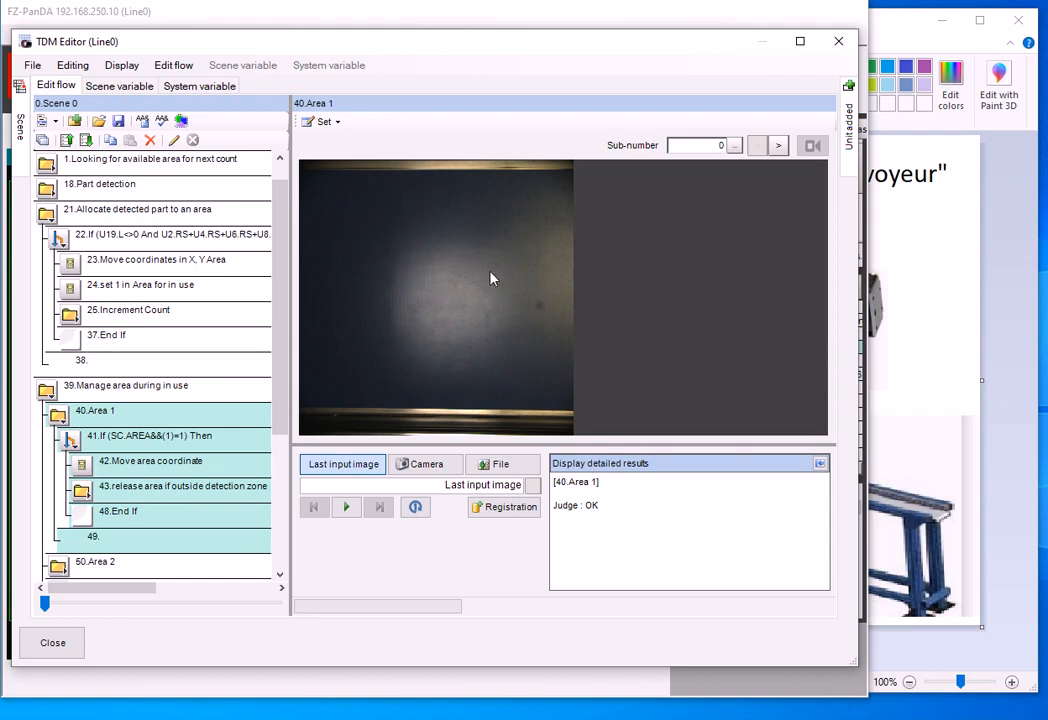
click(93, 494)
click(93, 494)
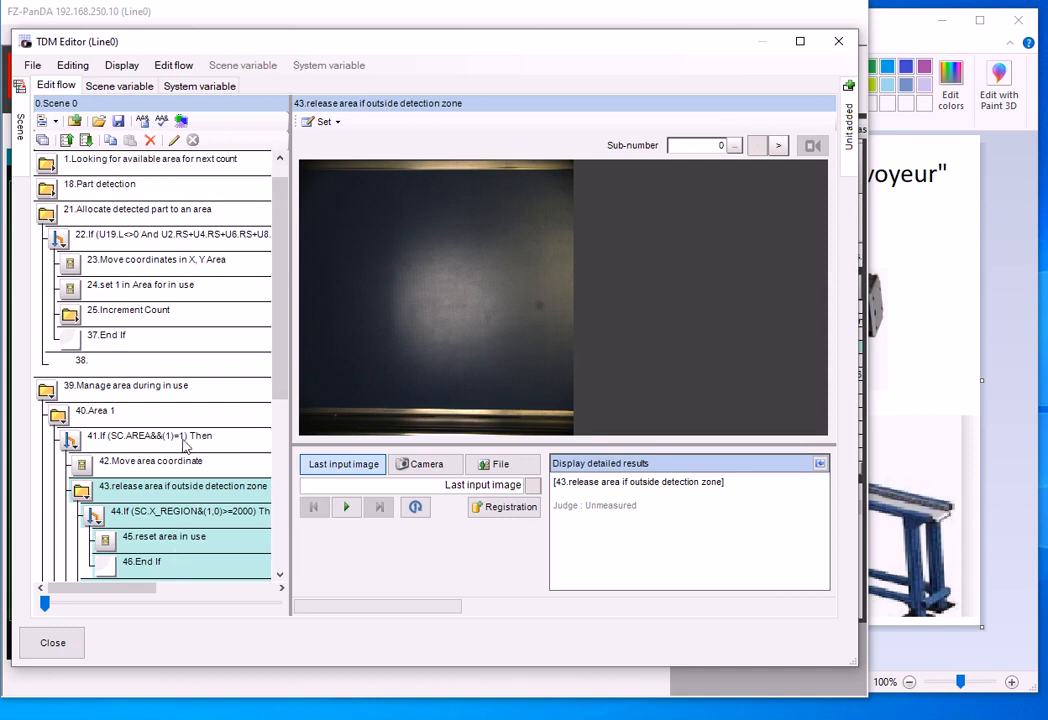
- Collapse the Area 1 branches and the Manage area during in use folder in the flow
click(83, 492)
click(68, 440)
click(59, 410)
click(47, 390)
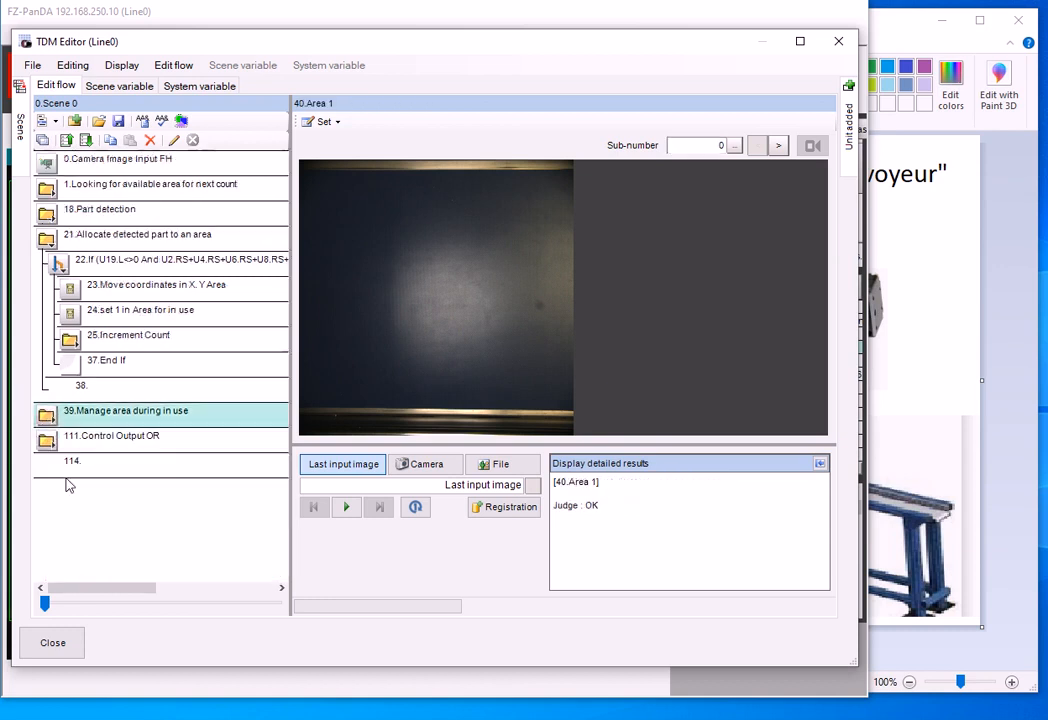
- Examine the contents of the Control Output OR folder and close the TDM Editor
click(100, 447)
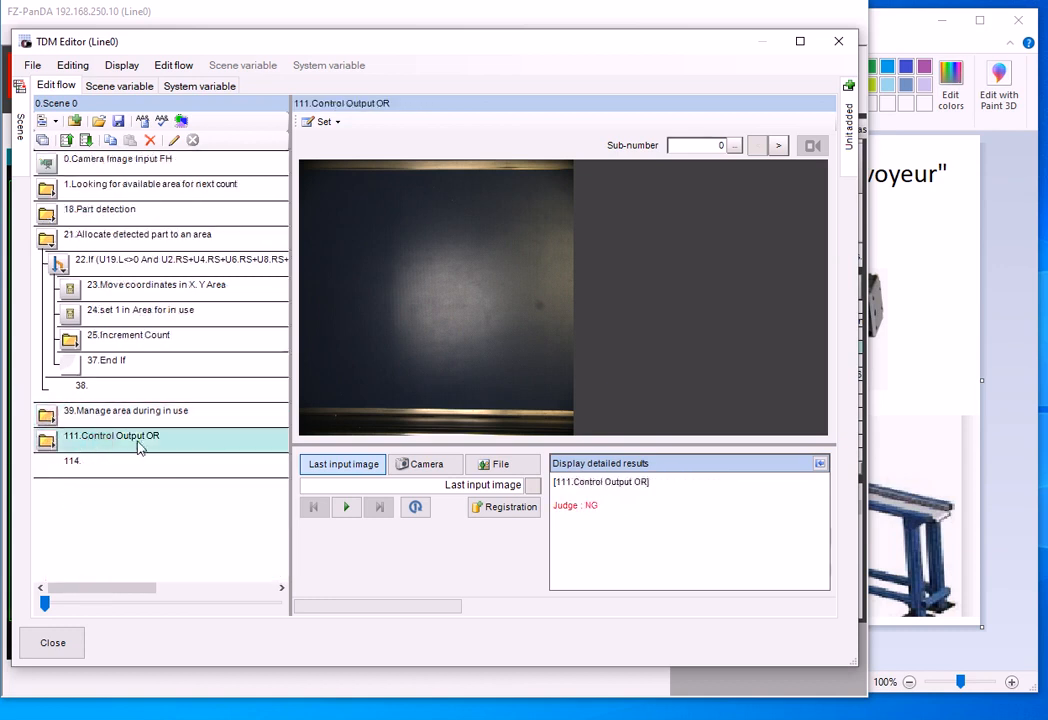
click(46, 442)
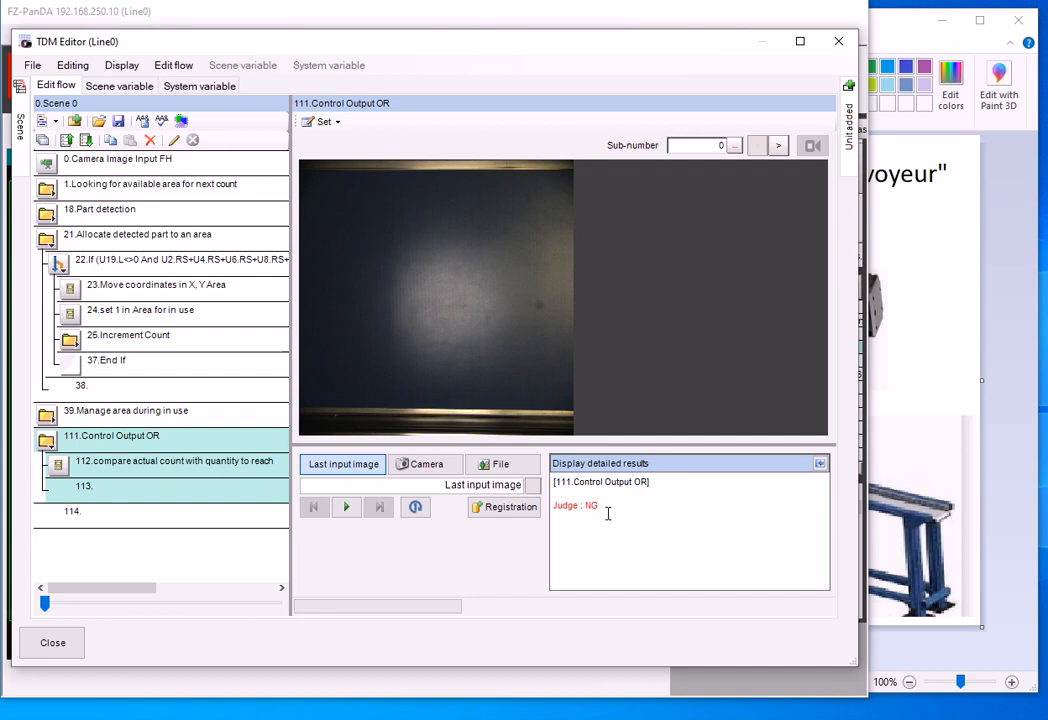
click(31, 645)
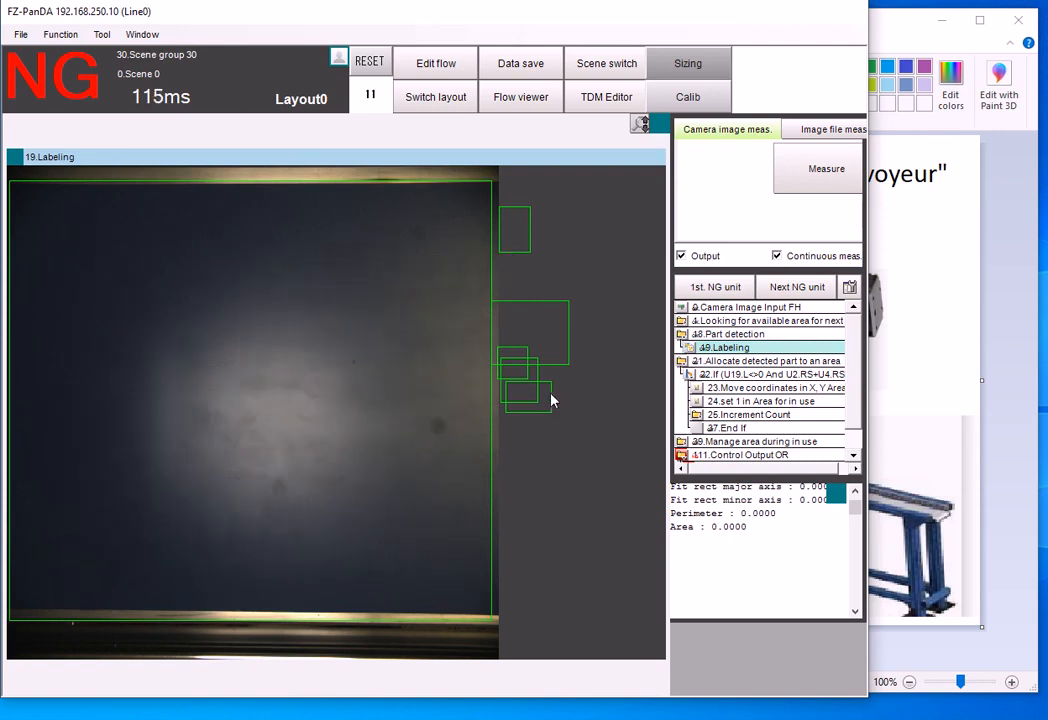
- Reopen the TDM Editor and open the Labeling unit in its old setting UI
click(600, 100)
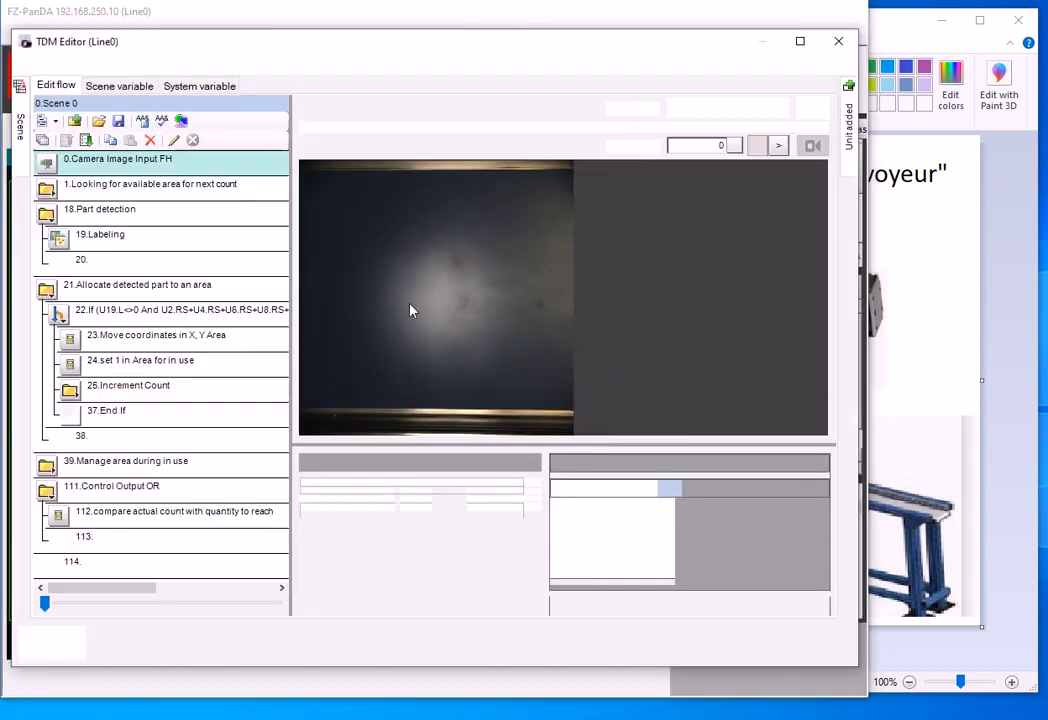
click(125, 236)
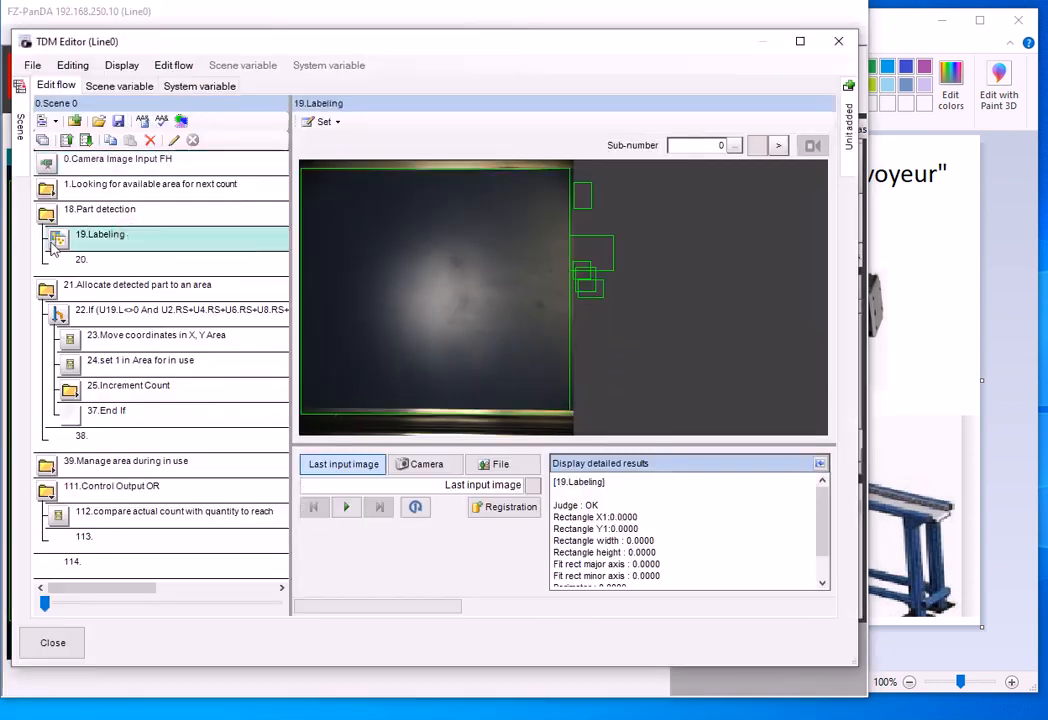
click(333, 122)
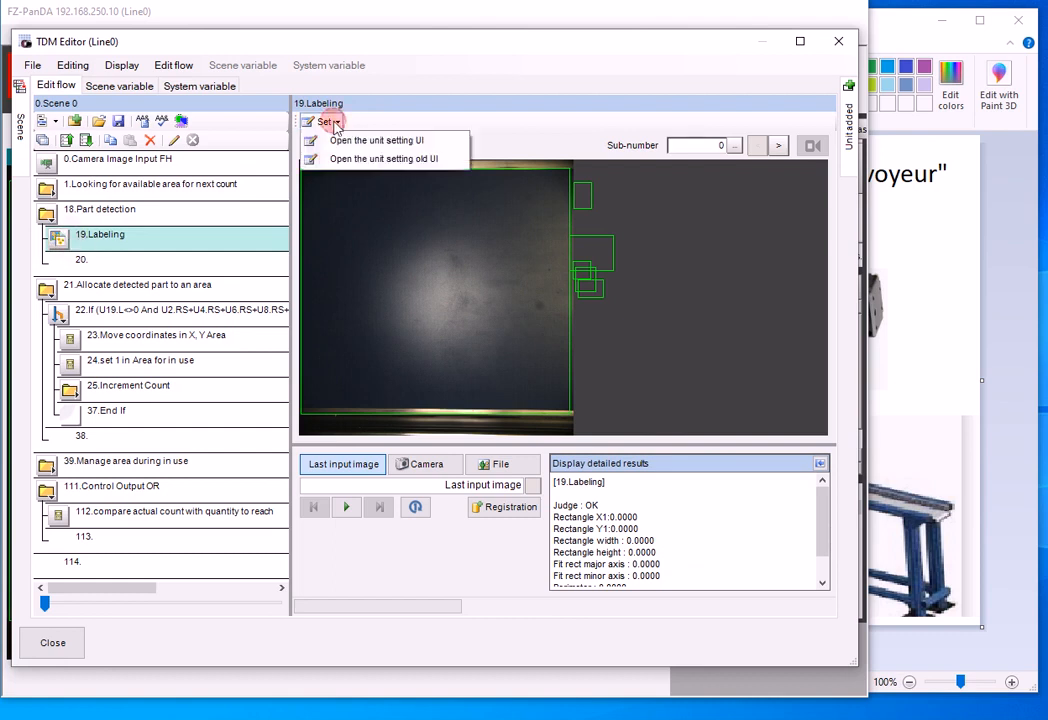
click(360, 160)
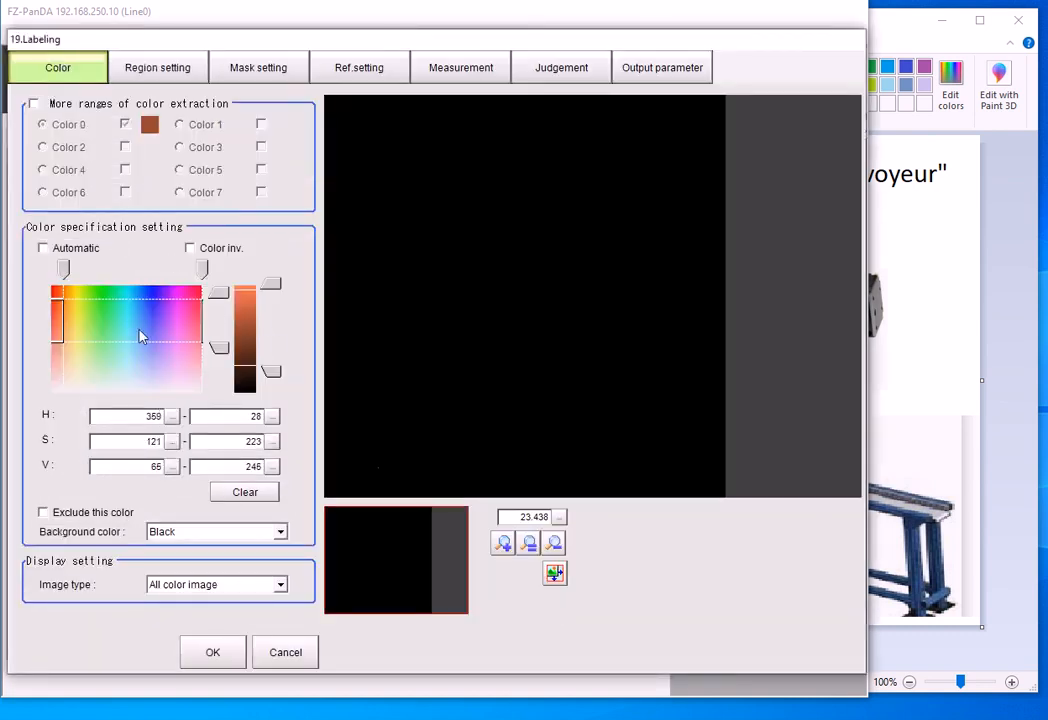
- Open the Labeling region setting for editing and examine the first registered rectangle that defines the detection zone
click(160, 67)
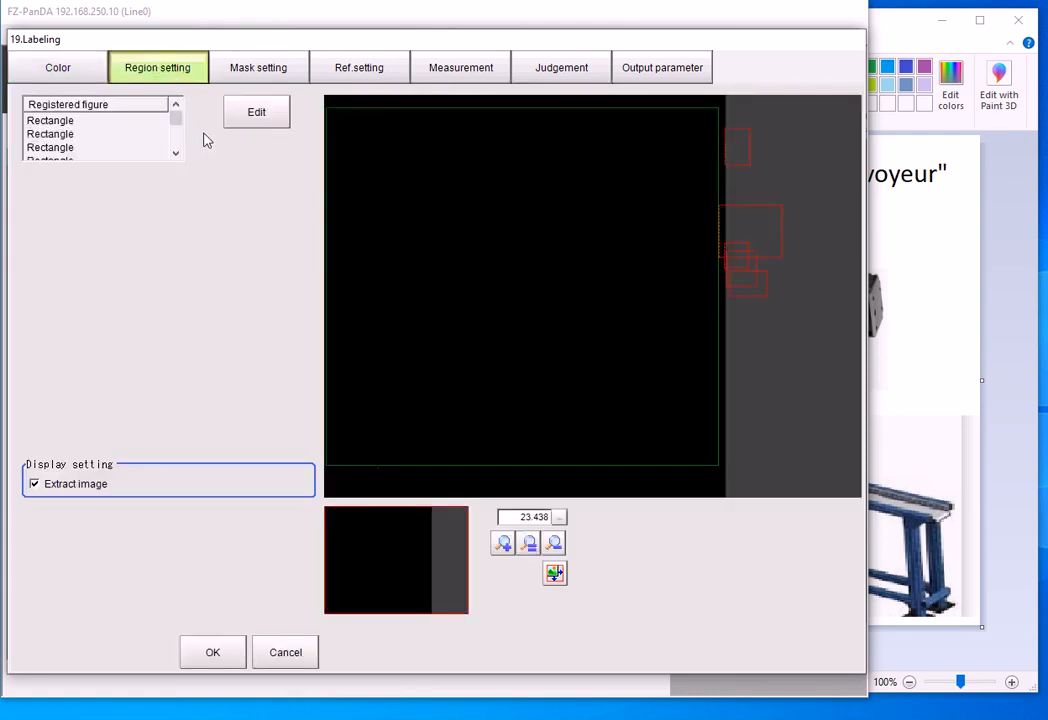
click(178, 119)
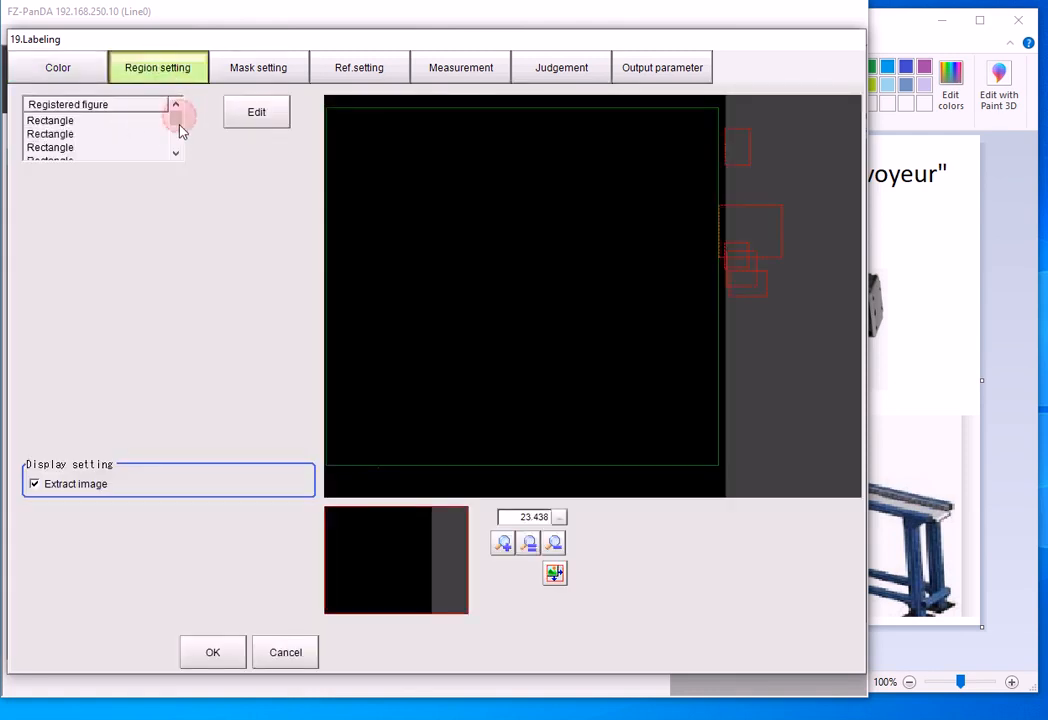
click(177, 156)
click(258, 114)
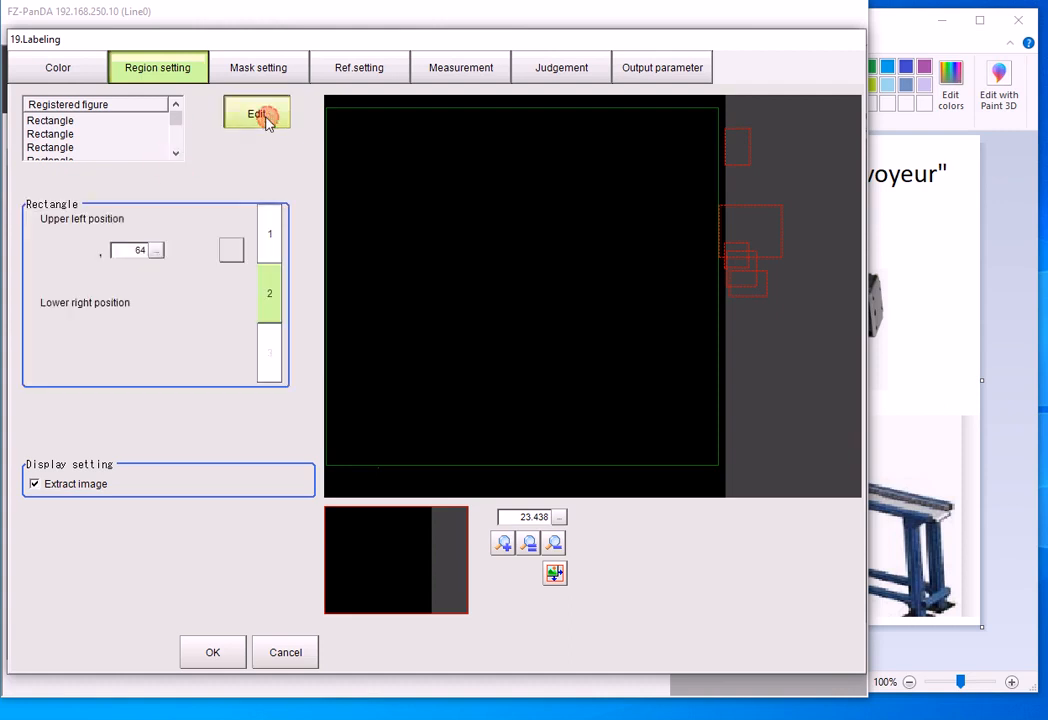
click(88, 120)
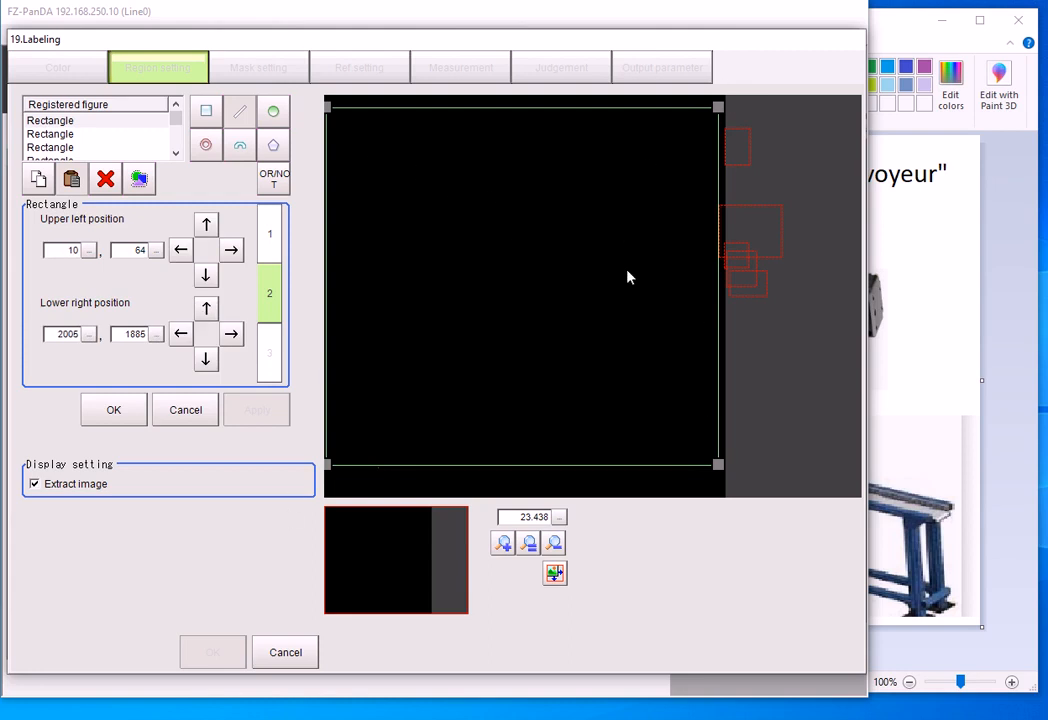
- Move and resize the second rectangle inside the detection zone to upper left 1691, 766 and lower right 1859, 1002, keeping it as NOT, and accept the edit
click(66, 121)
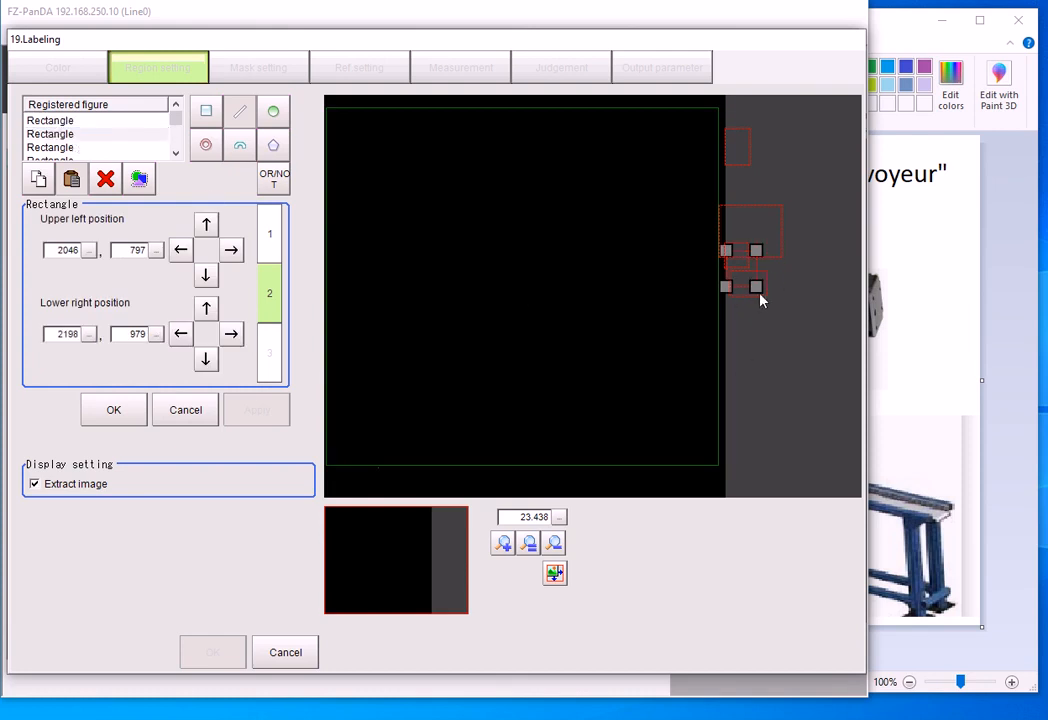
drag(746, 285, 746, 358)
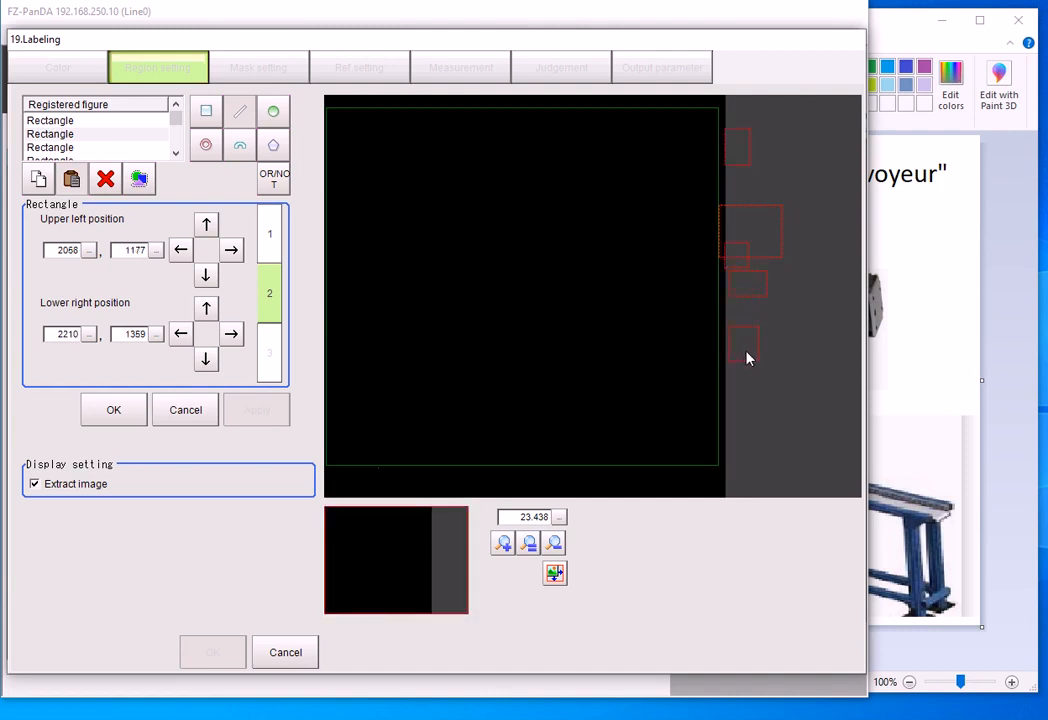
click(272, 185)
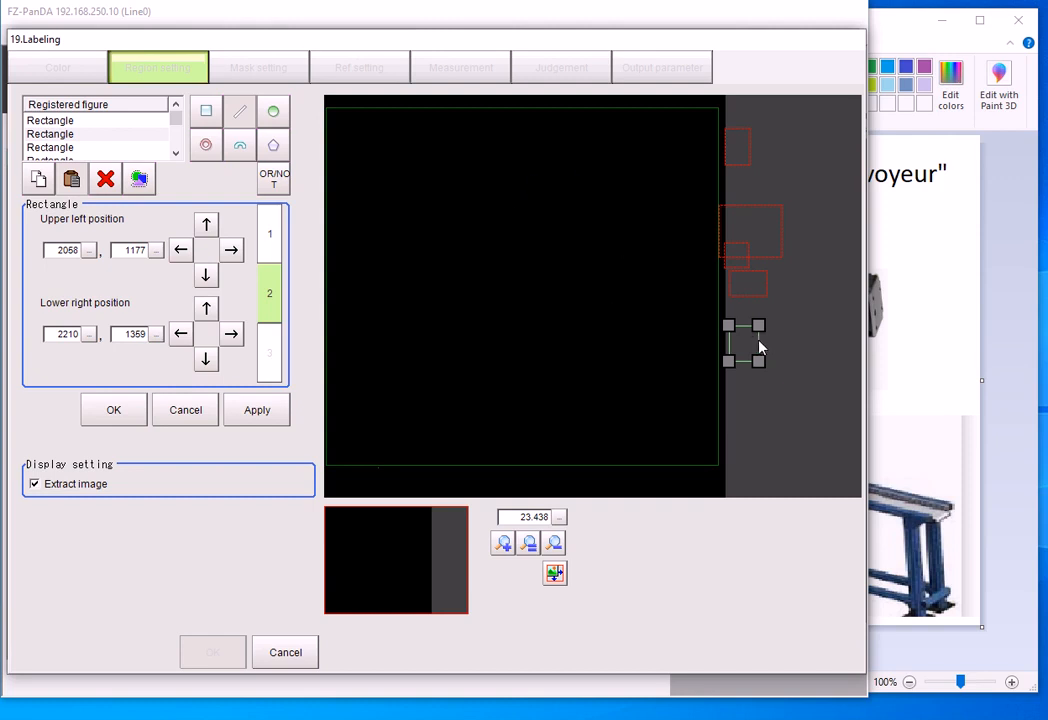
click(274, 180)
drag(743, 355, 675, 366)
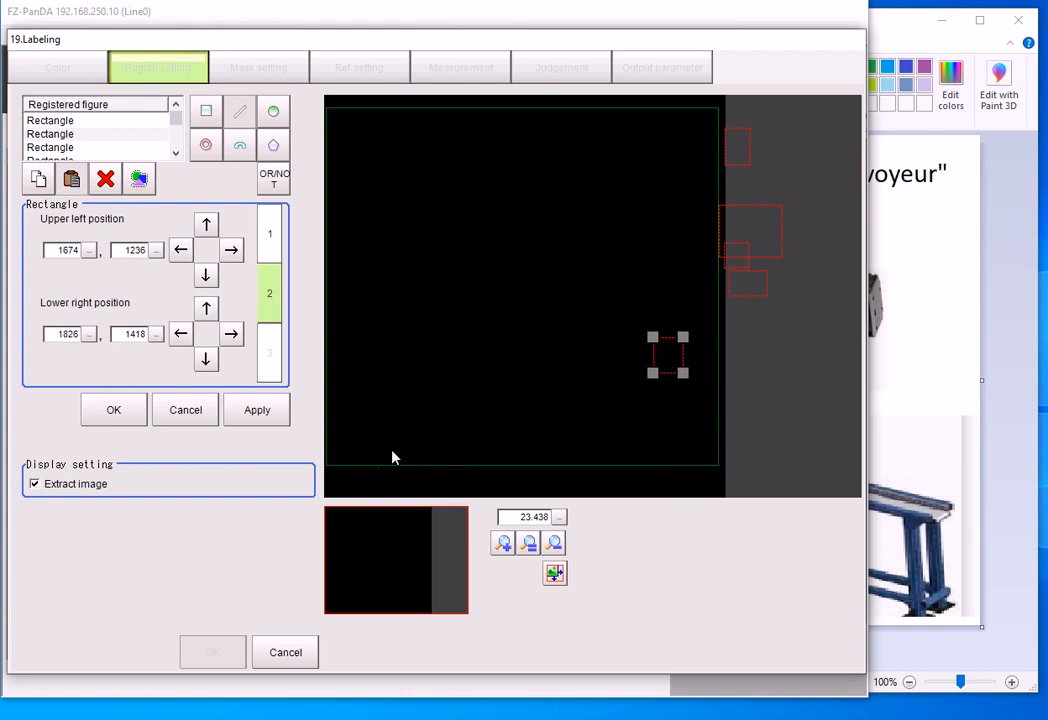
drag(670, 368, 671, 286)
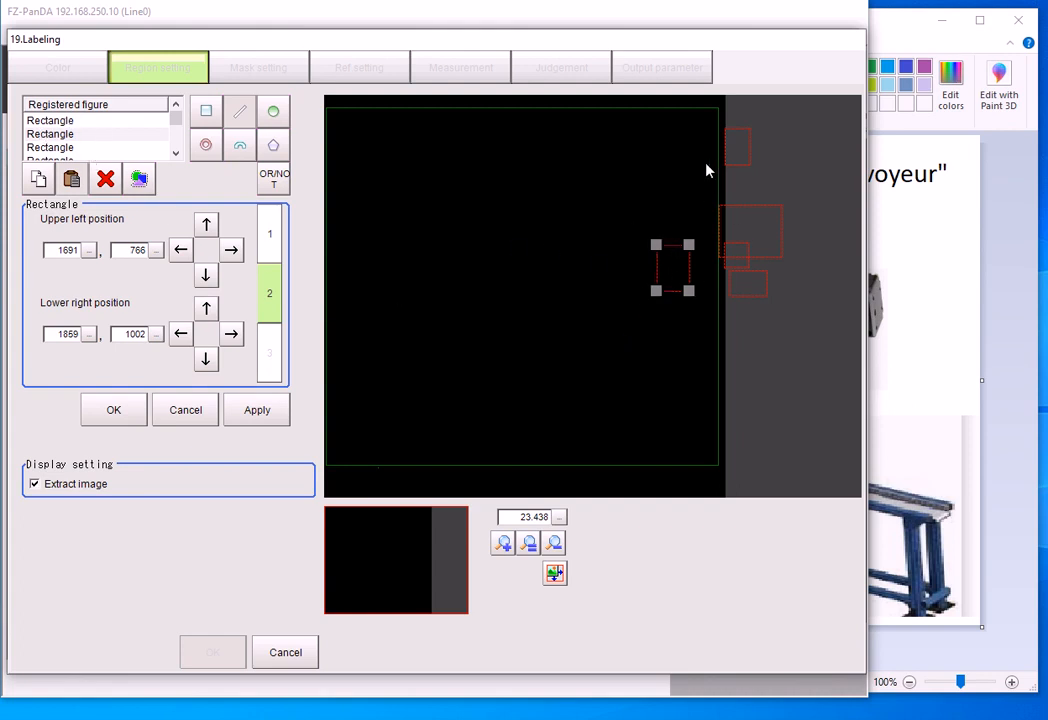
click(104, 420)
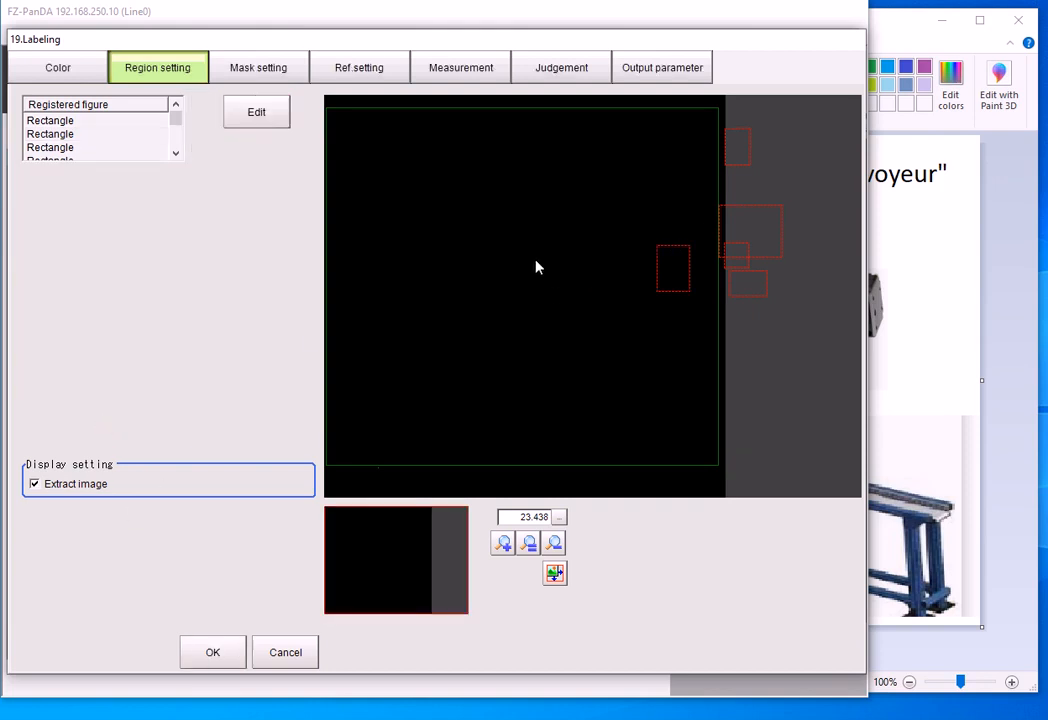
- Examine the Labeling unit's judgement feature data and accept the unit settings
click(563, 70)
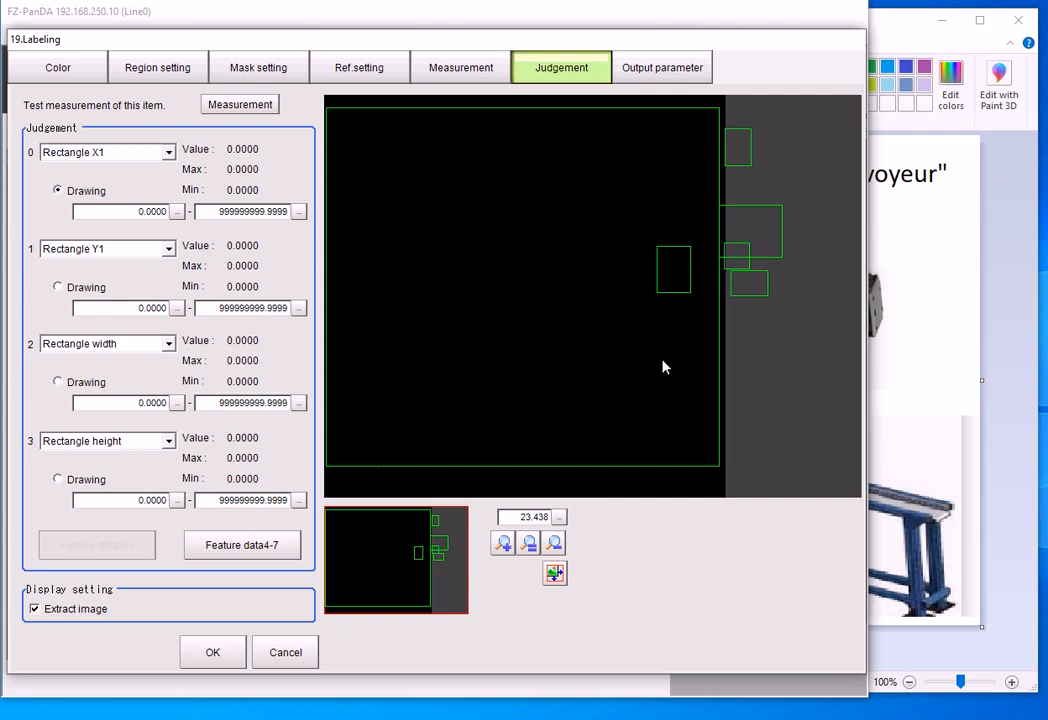
click(203, 660)
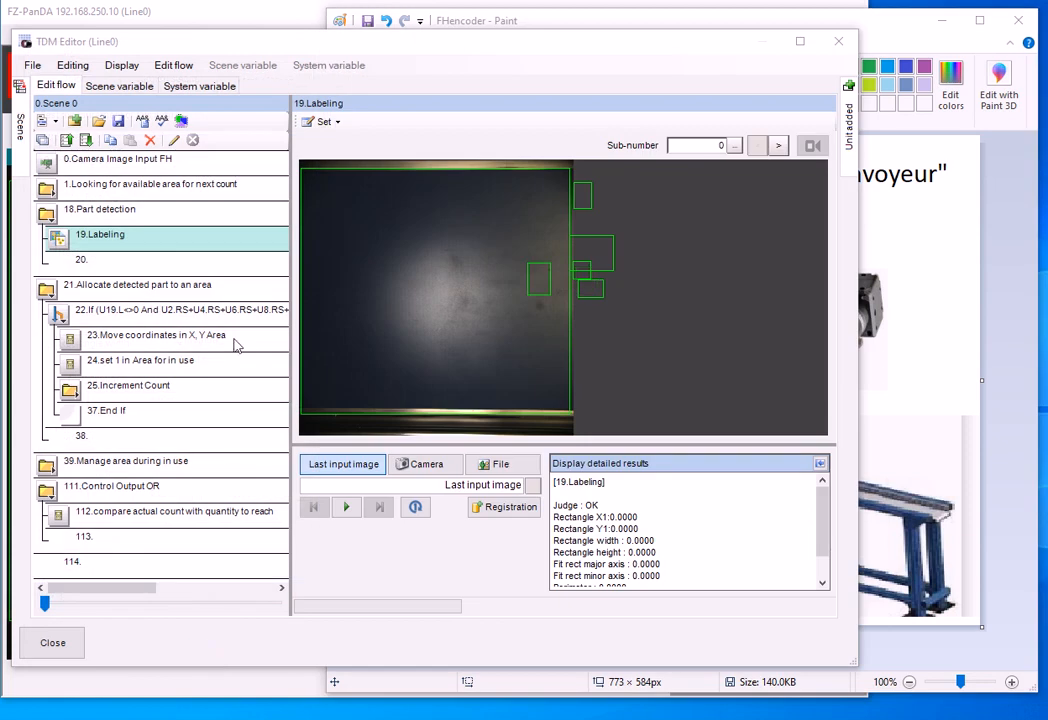
- Examine the expressions of the Move coordinates in X, Y Area unit in its old setting UI and cancel out of it
click(160, 340)
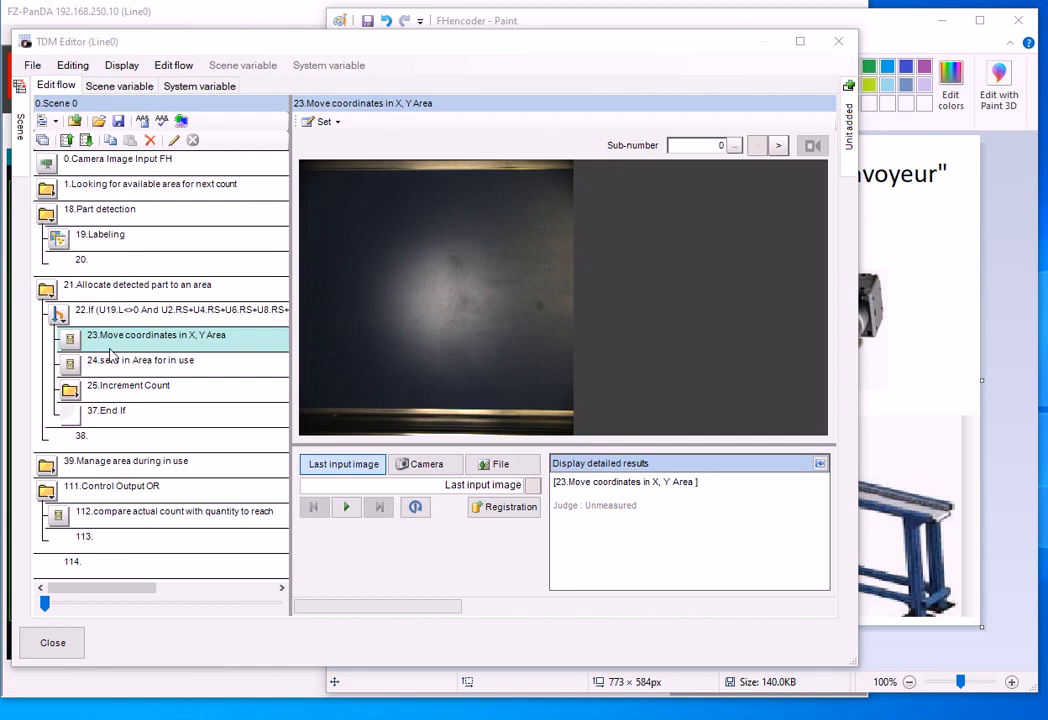
click(322, 121)
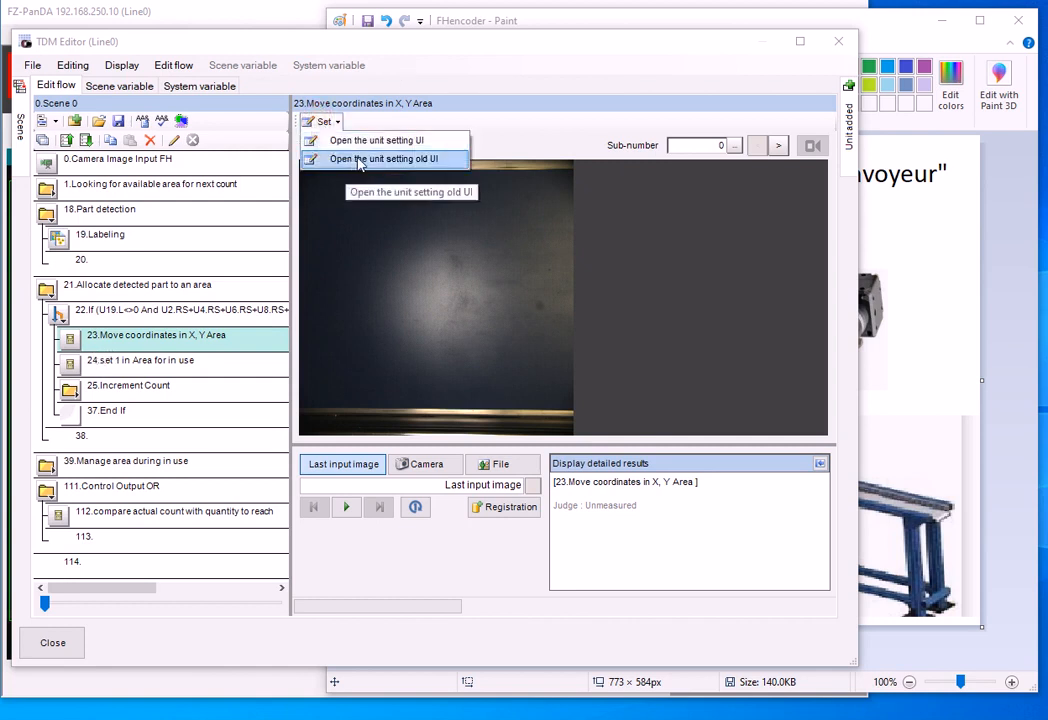
click(358, 160)
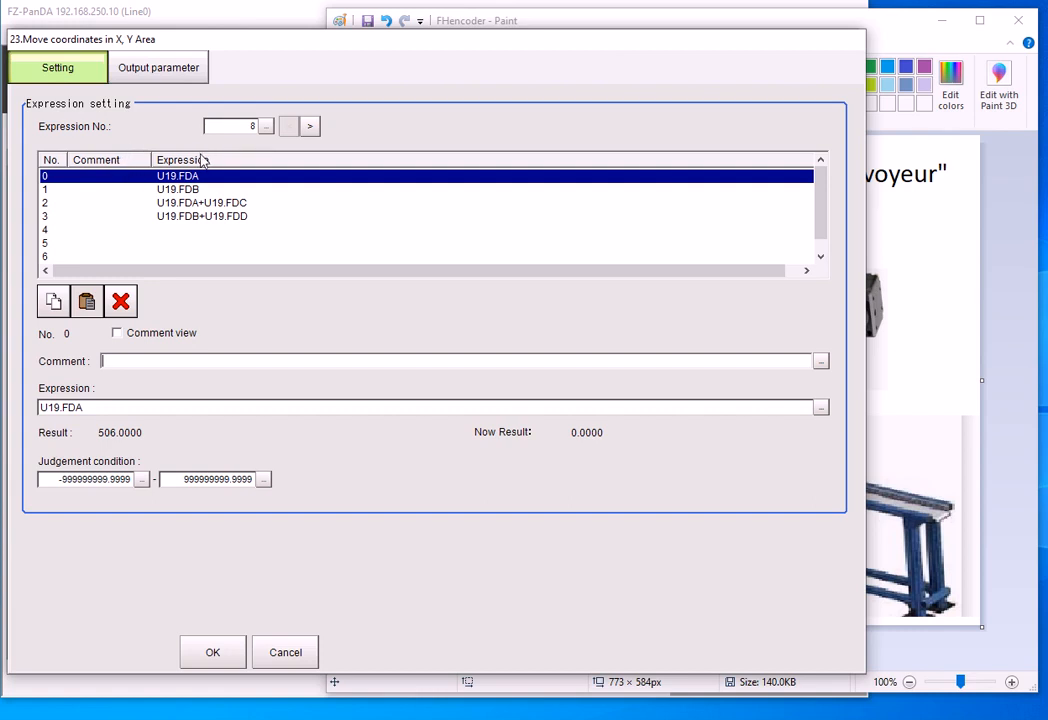
click(285, 652)
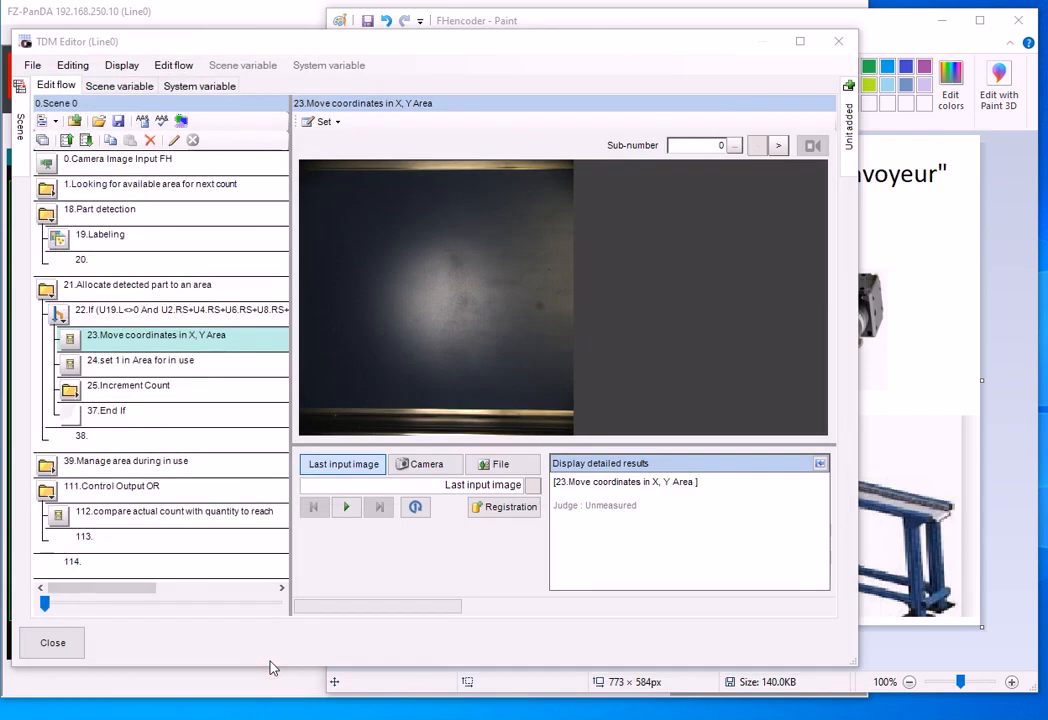
- Review the scene variables and return to the Labeling unit in the measurement flow
click(110, 87)
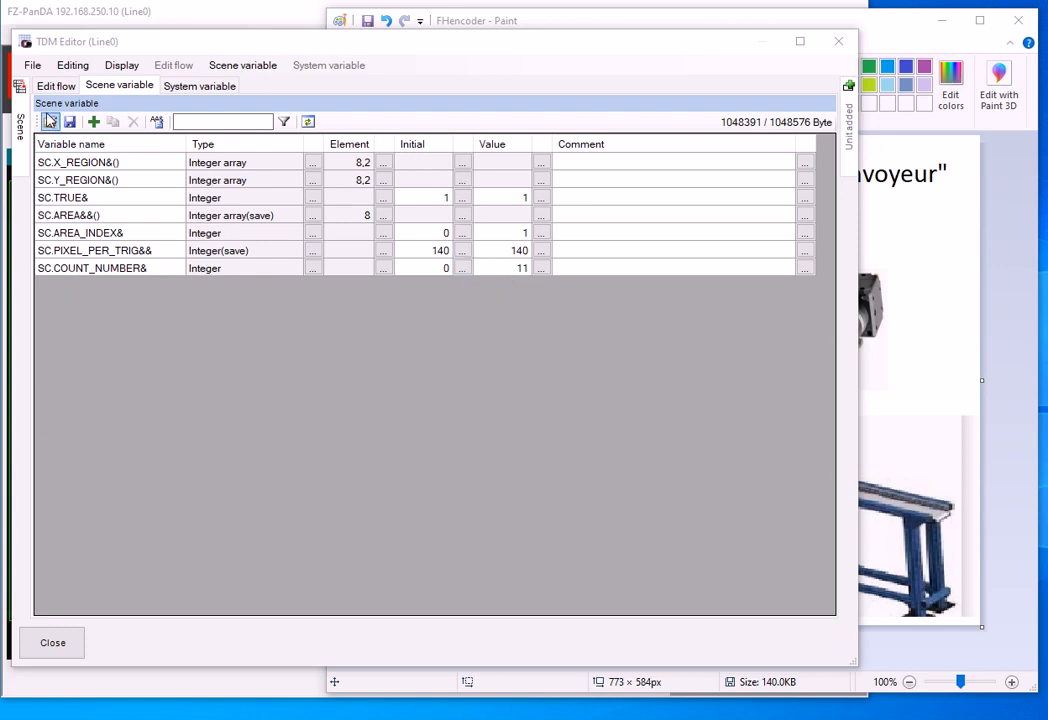
click(55, 88)
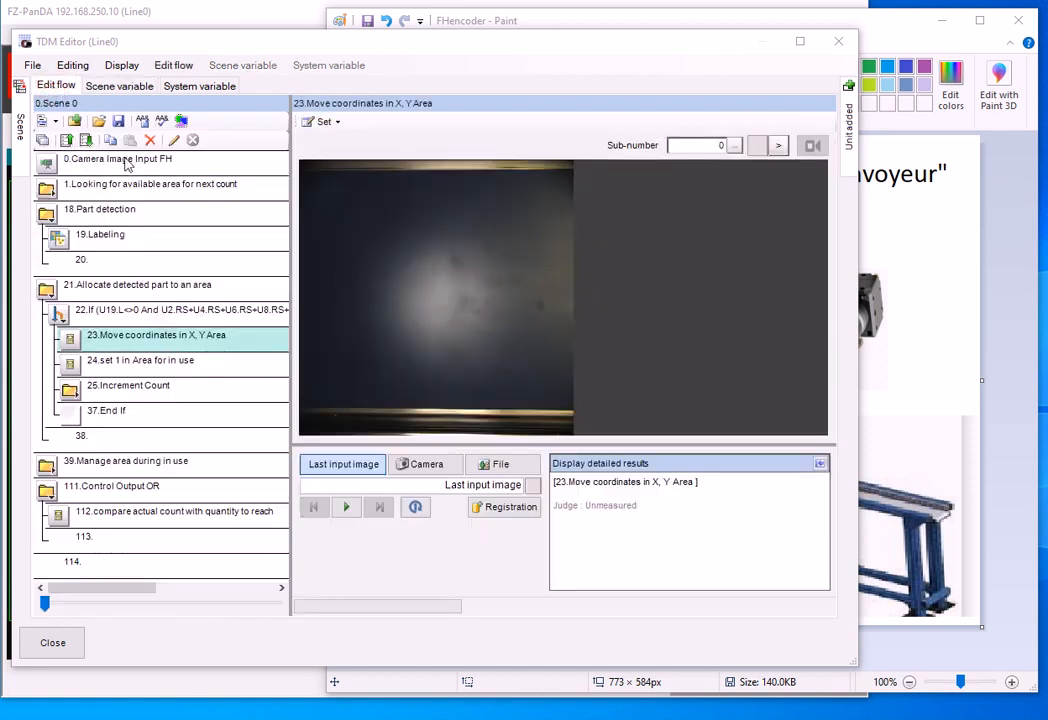
click(168, 242)
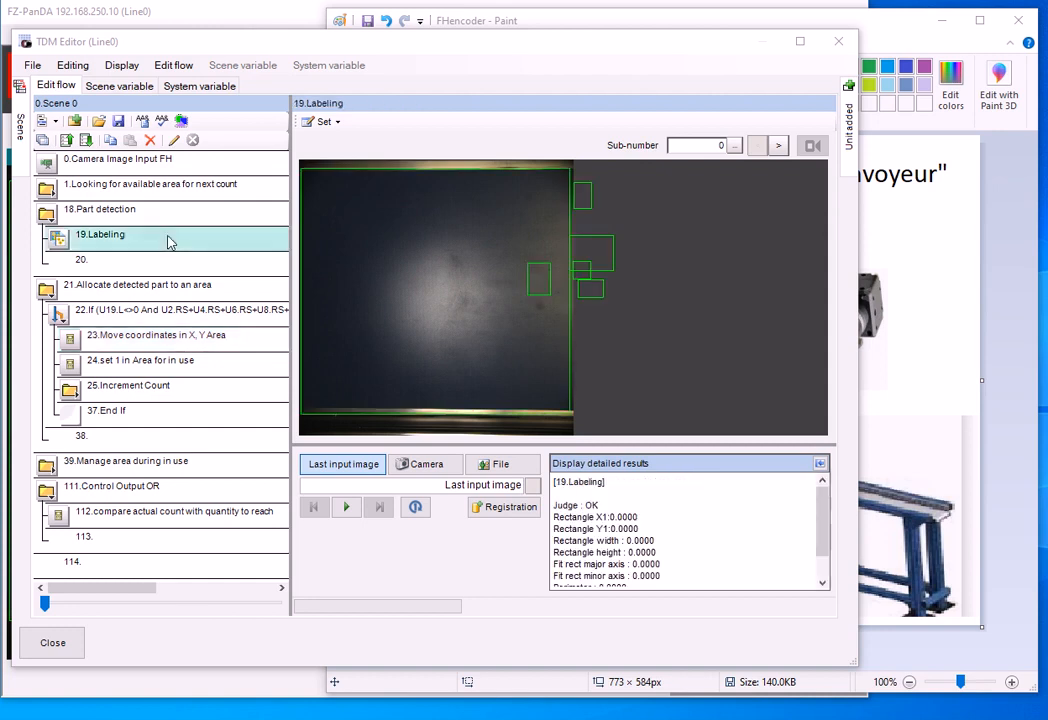
- Open the Move coordinates in X, Y Area unit in the newer setting UI and examine its input and output parameters
click(130, 340)
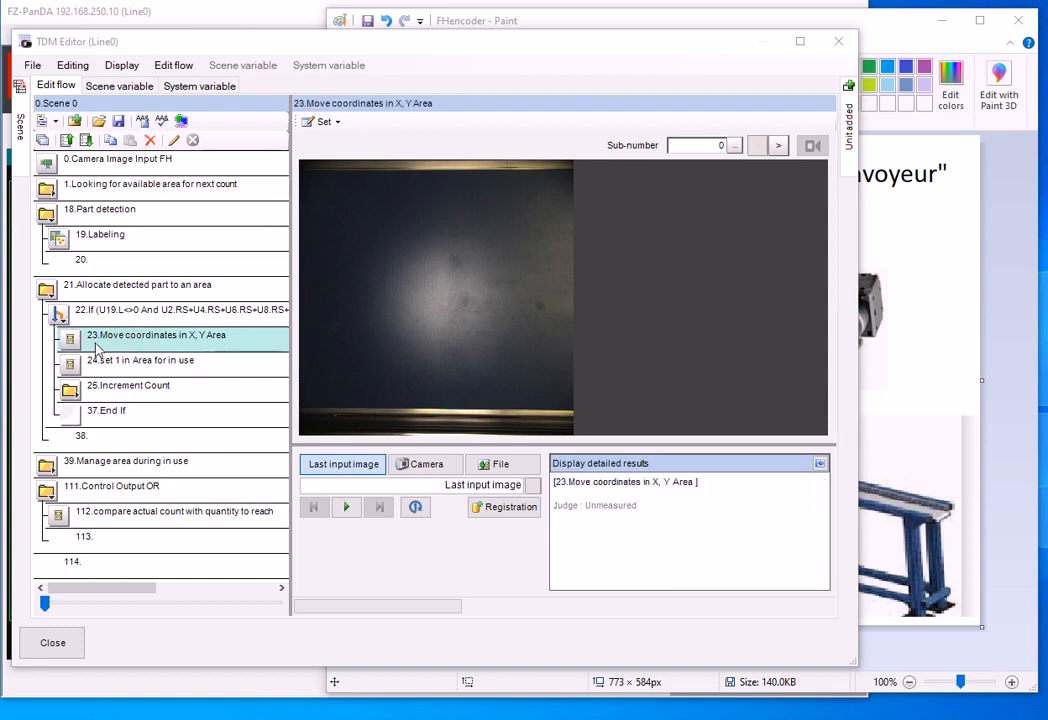
click(322, 121)
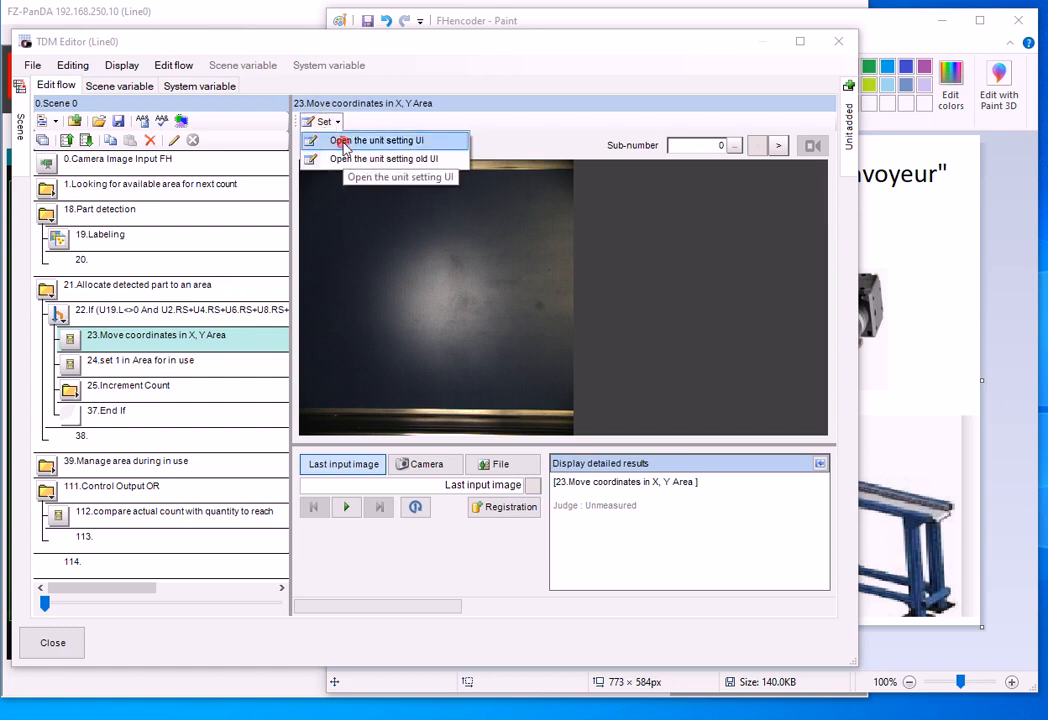
click(344, 146)
click(382, 232)
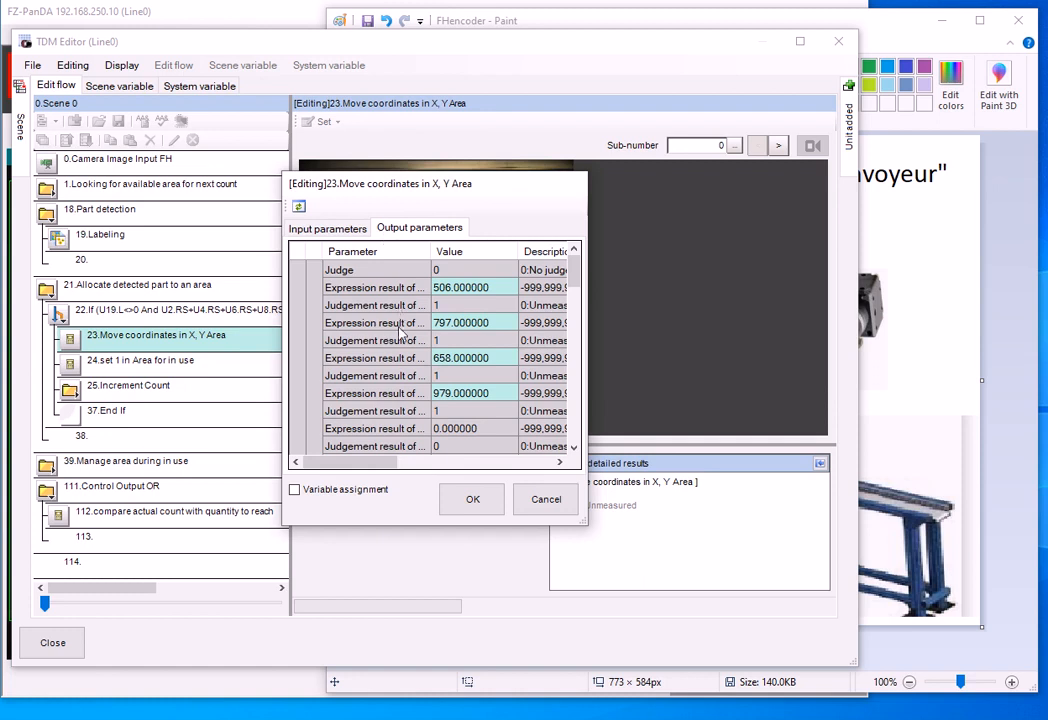
click(314, 230)
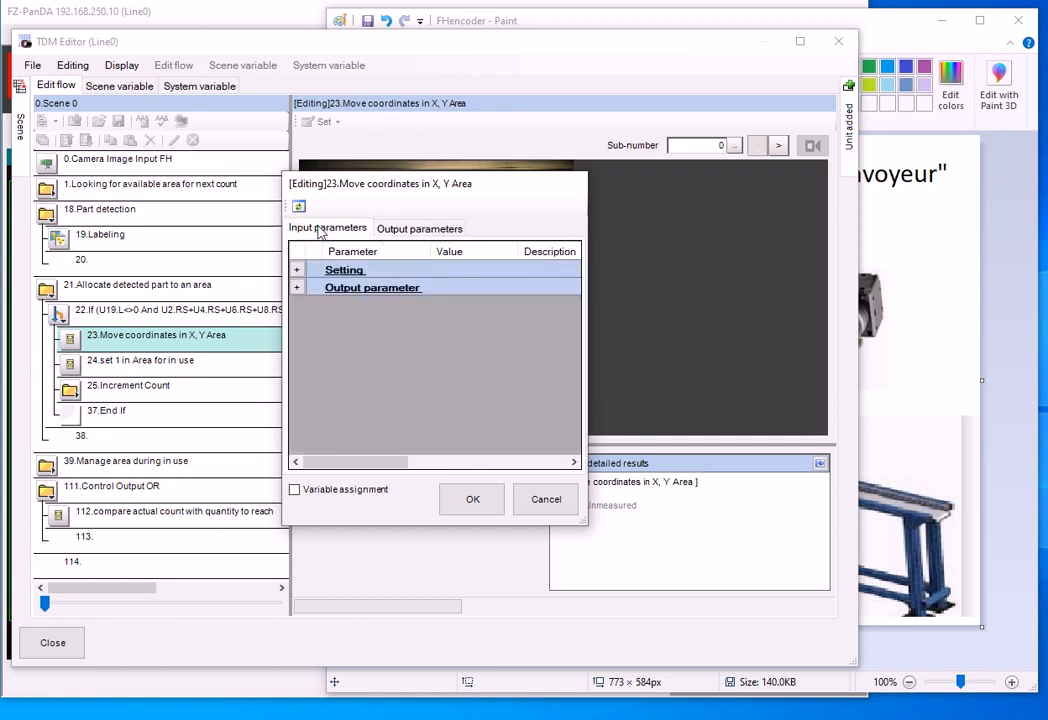
click(401, 235)
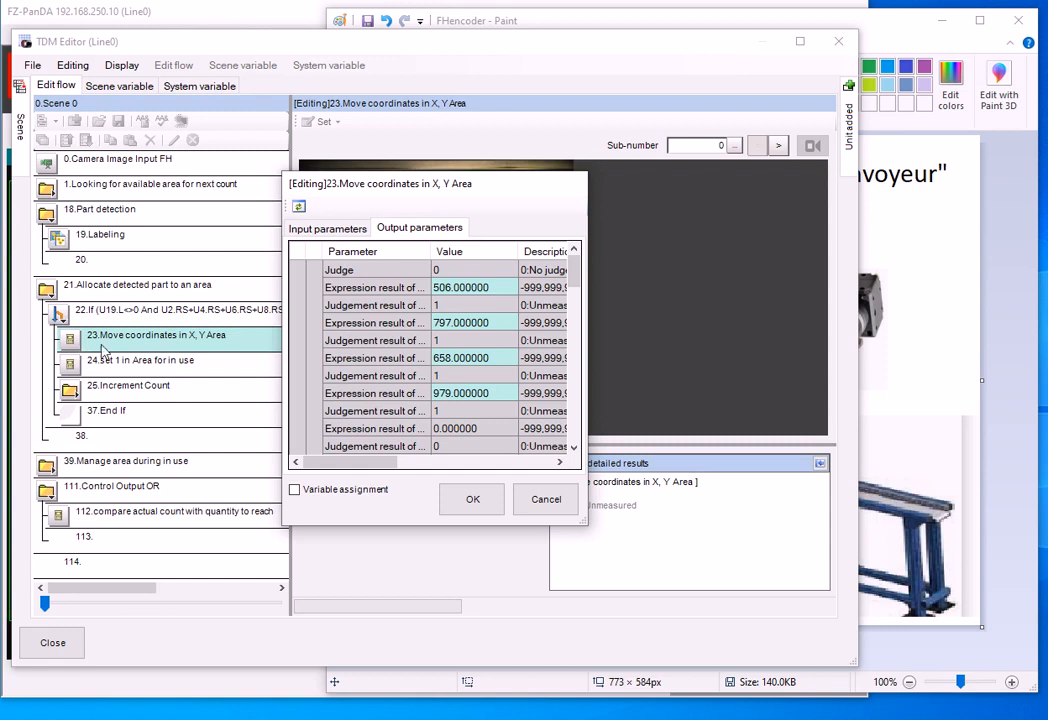
- Enable variable assignment, enlarge the dialog and columns to read the variables assigned to the output parameters, and cancel the dialog
click(294, 490)
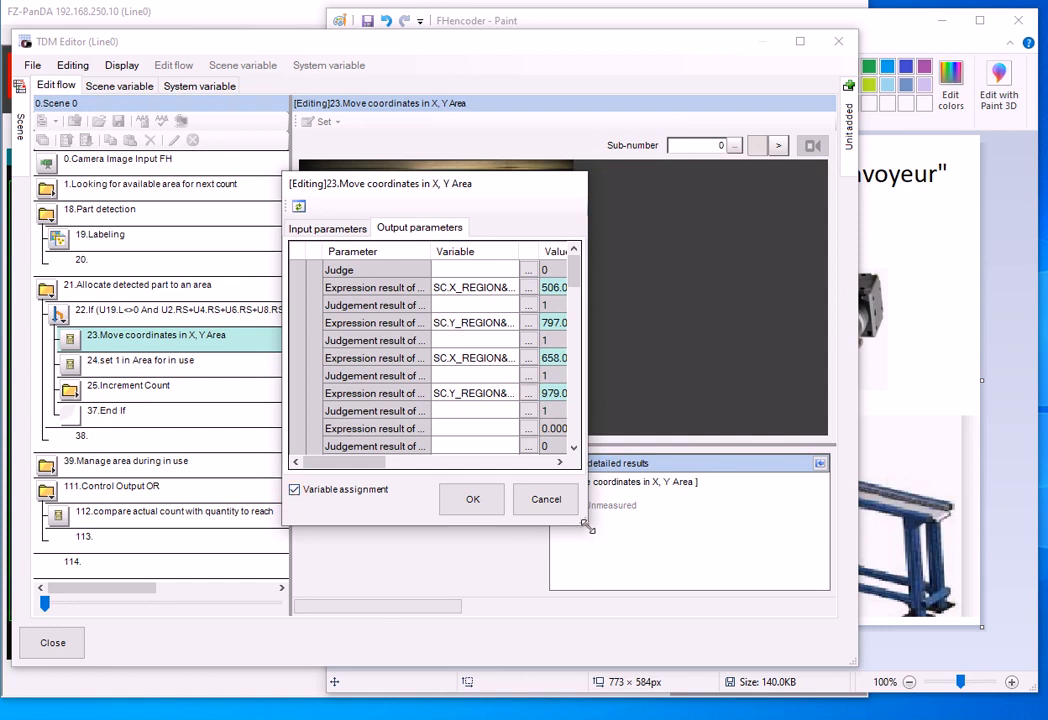
drag(589, 530, 891, 638)
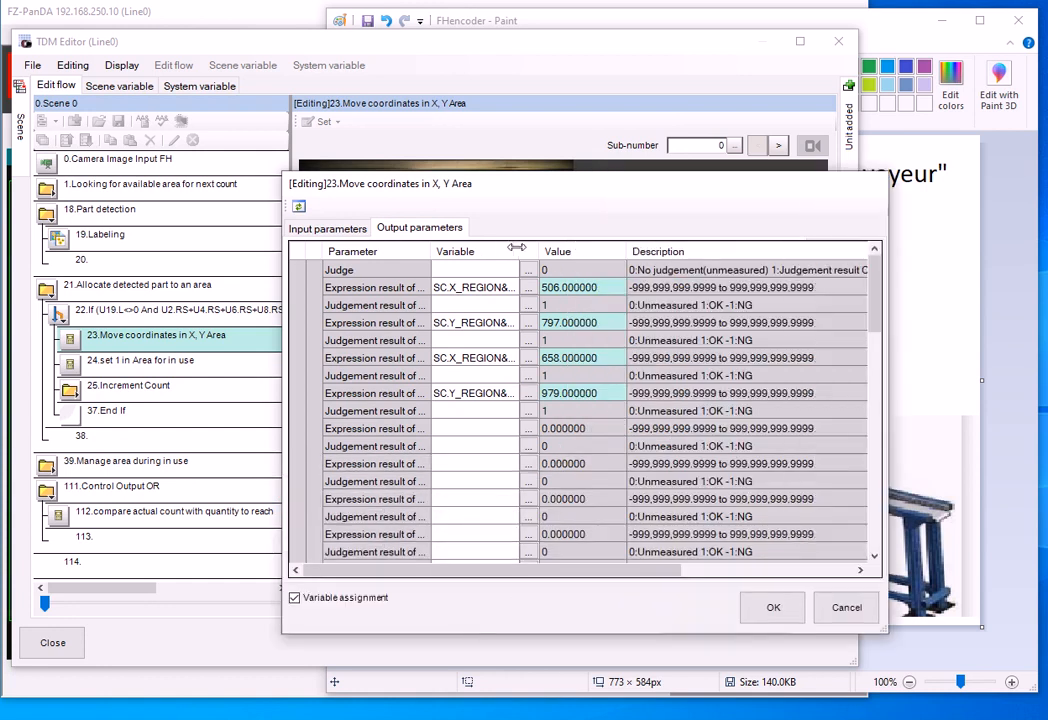
double_click(515, 247)
double_click(429, 252)
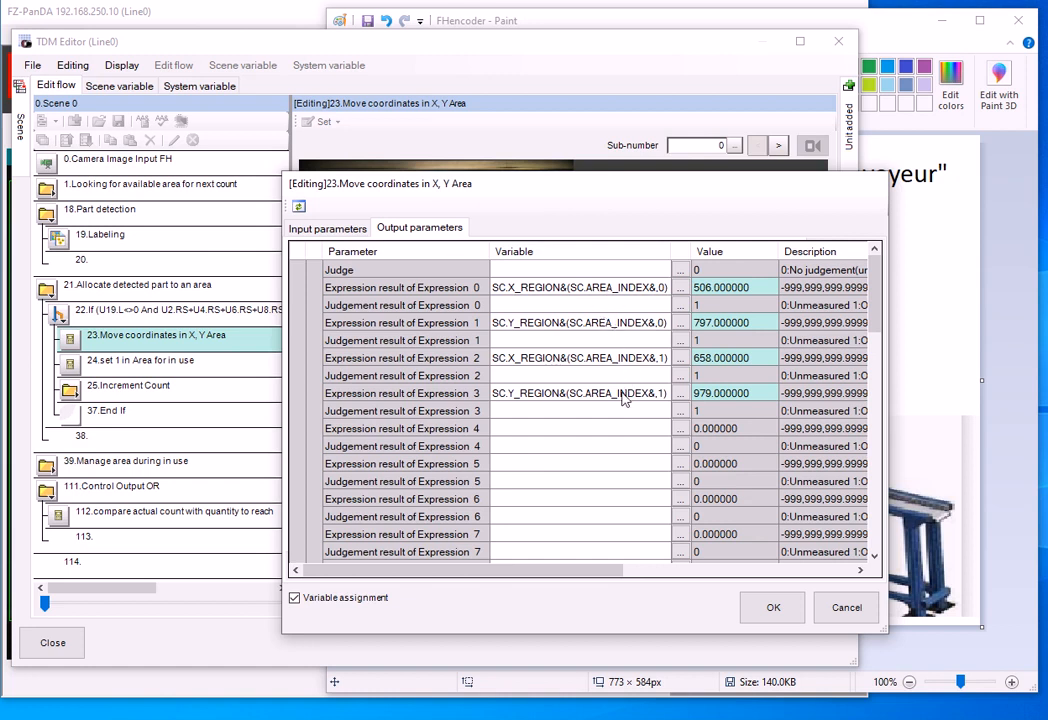
click(845, 611)
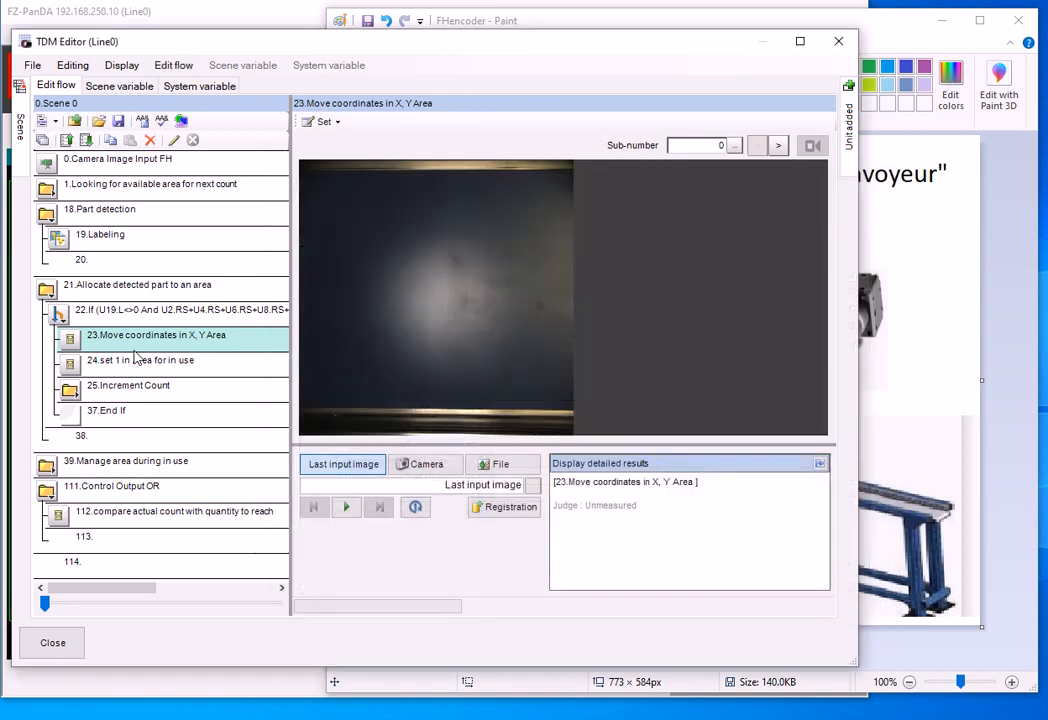
- Open the Labeling unit in the newer setting UI and examine the variables assigned to its inspection area figures under the Region setting input parameters
click(103, 242)
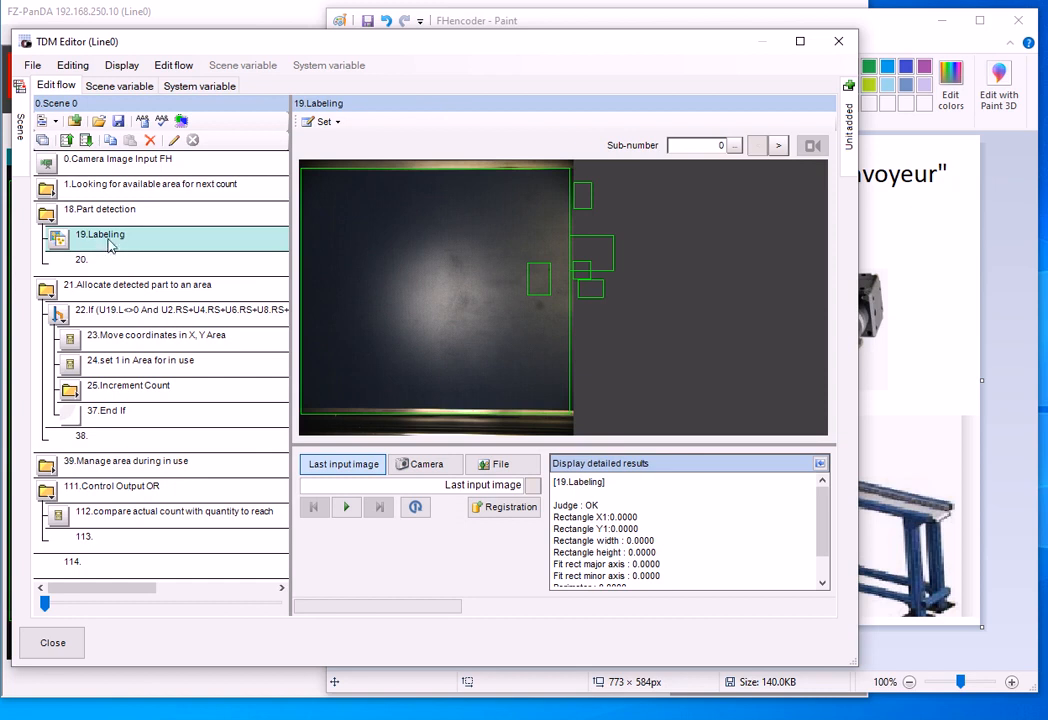
click(324, 121)
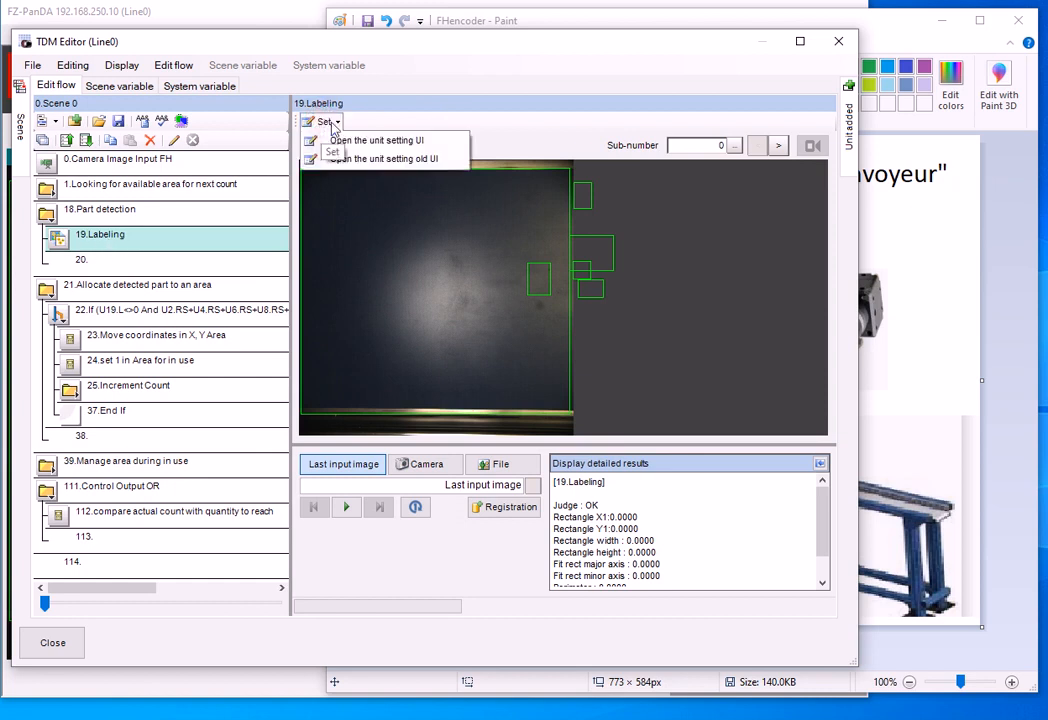
click(350, 143)
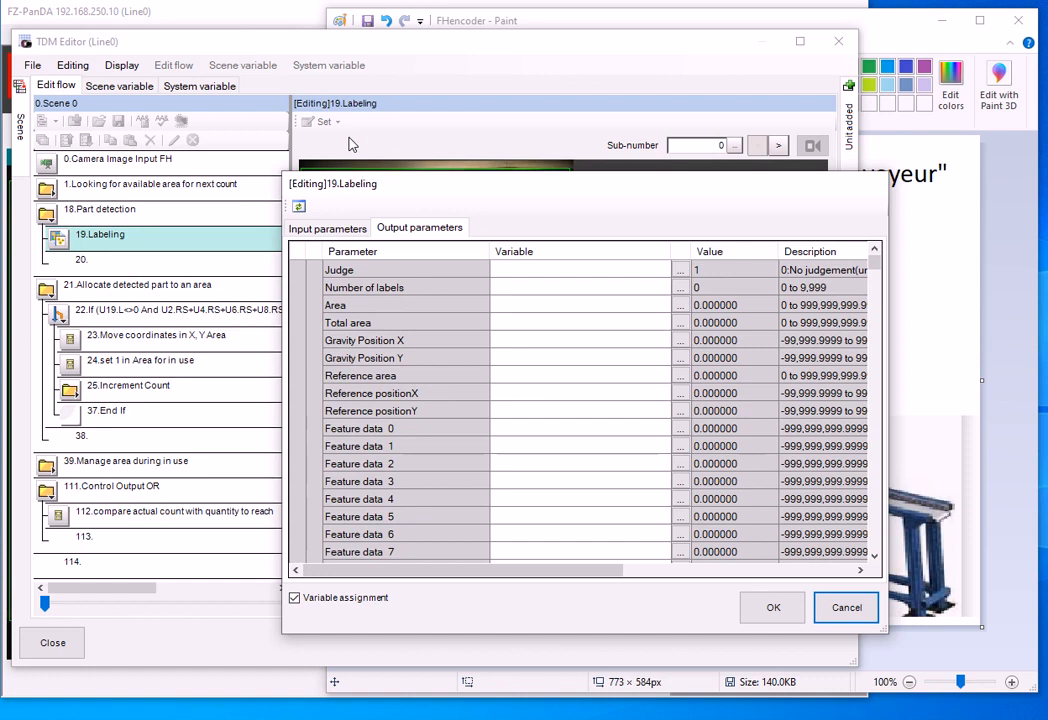
click(318, 230)
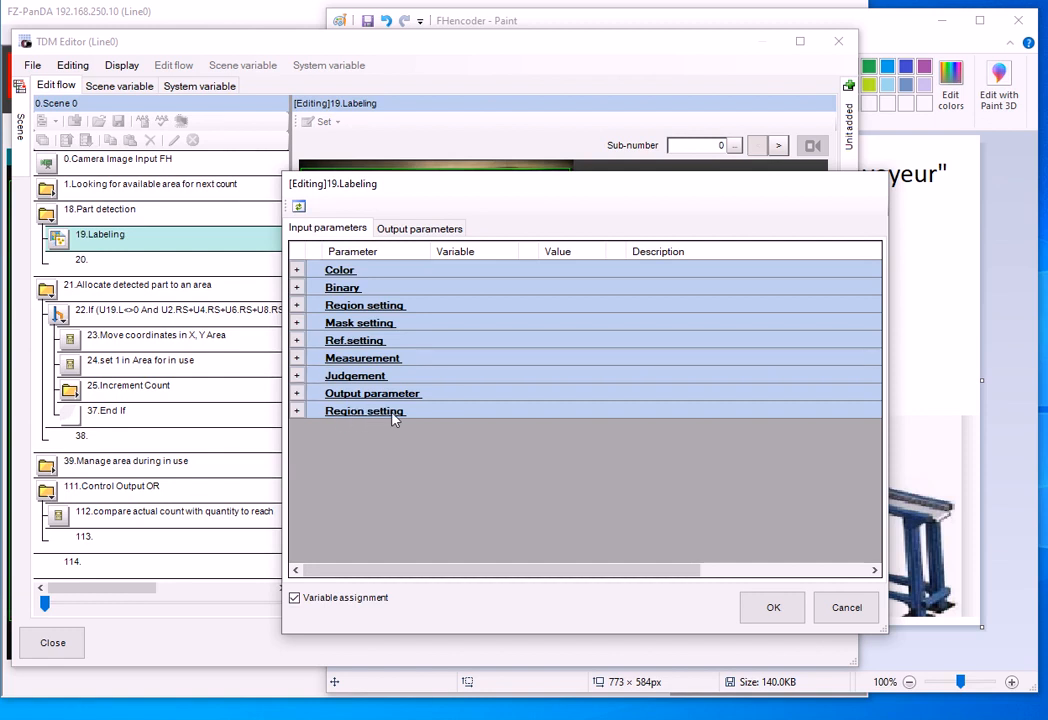
click(297, 412)
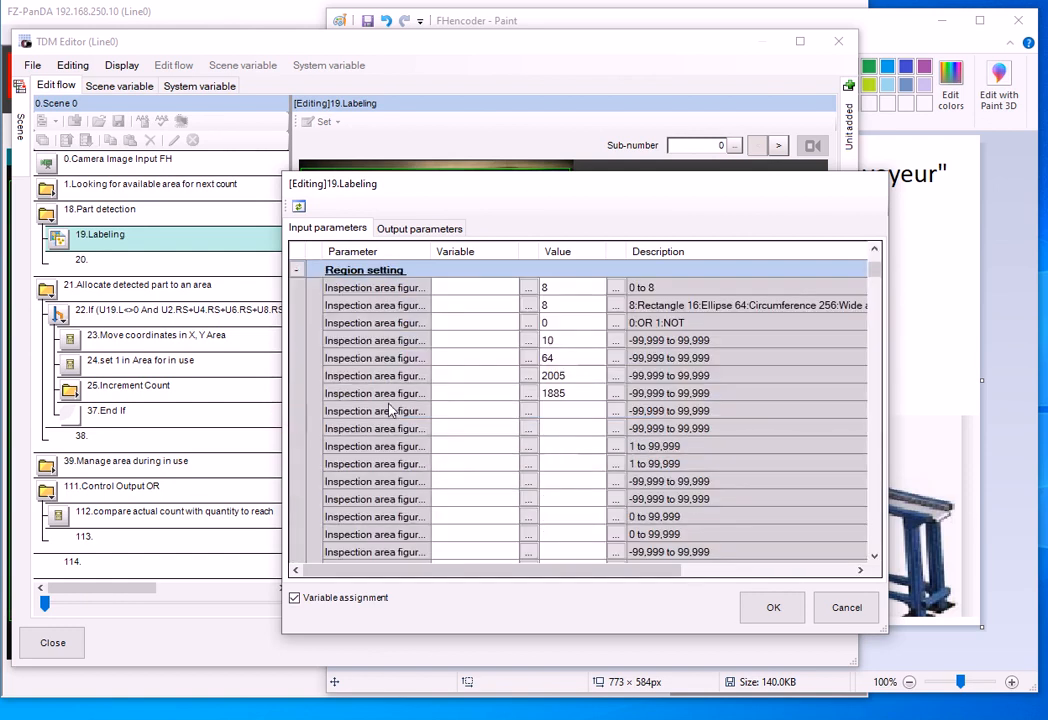
scroll(573, 416, down, 1)
scroll(573, 416, up, 2)
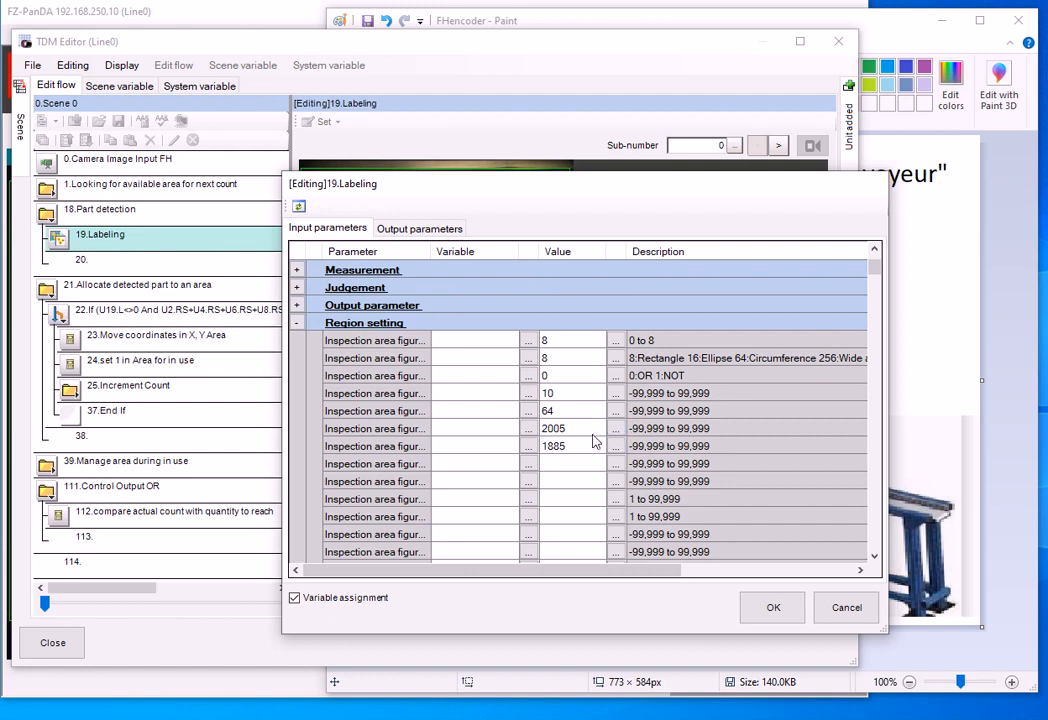
scroll(592, 441, down, 10)
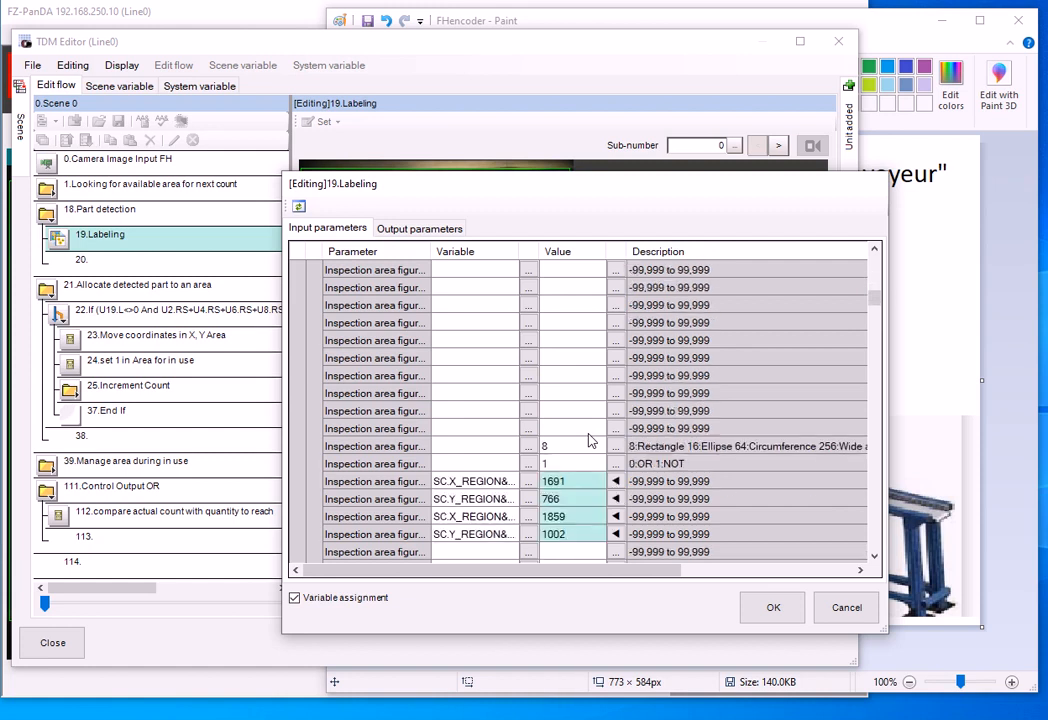
- Widen the Parameter and Variable columns and examine the variables assigned to the rectangle corners of inspection area figures 1 to 3
scroll(592, 441, down, 1)
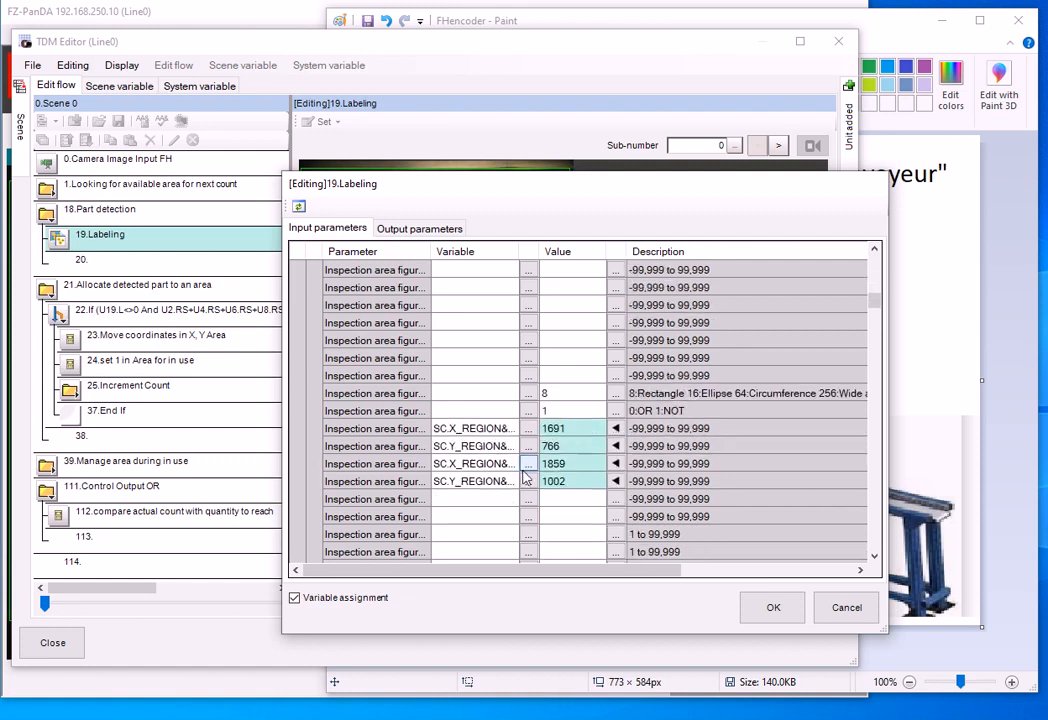
double_click(426, 249)
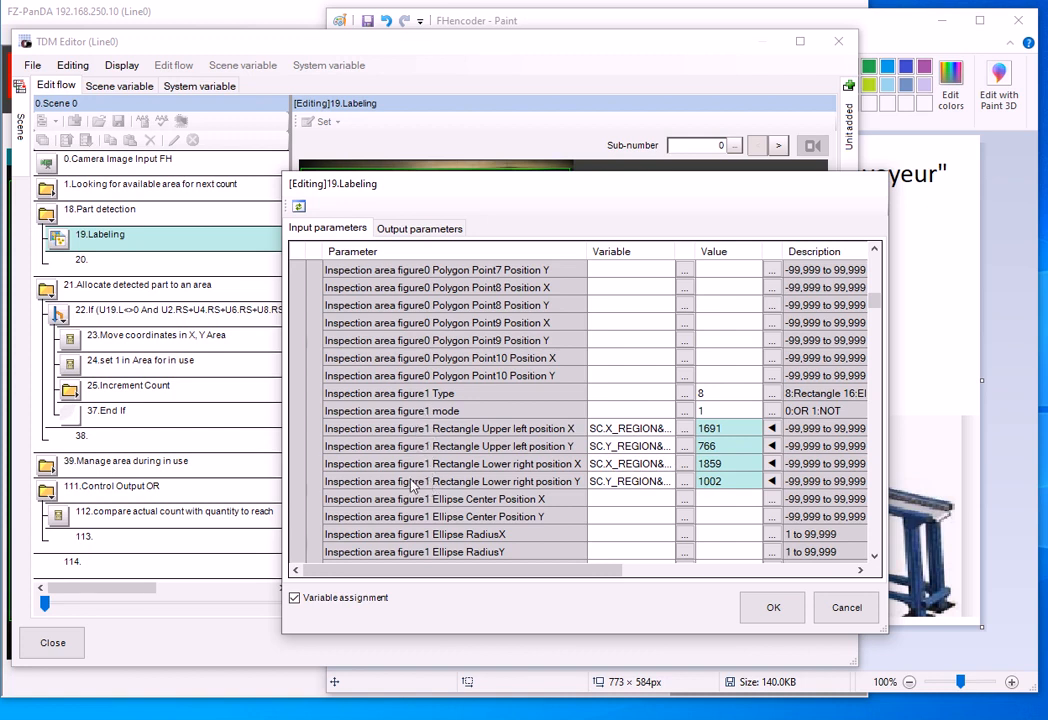
double_click(677, 250)
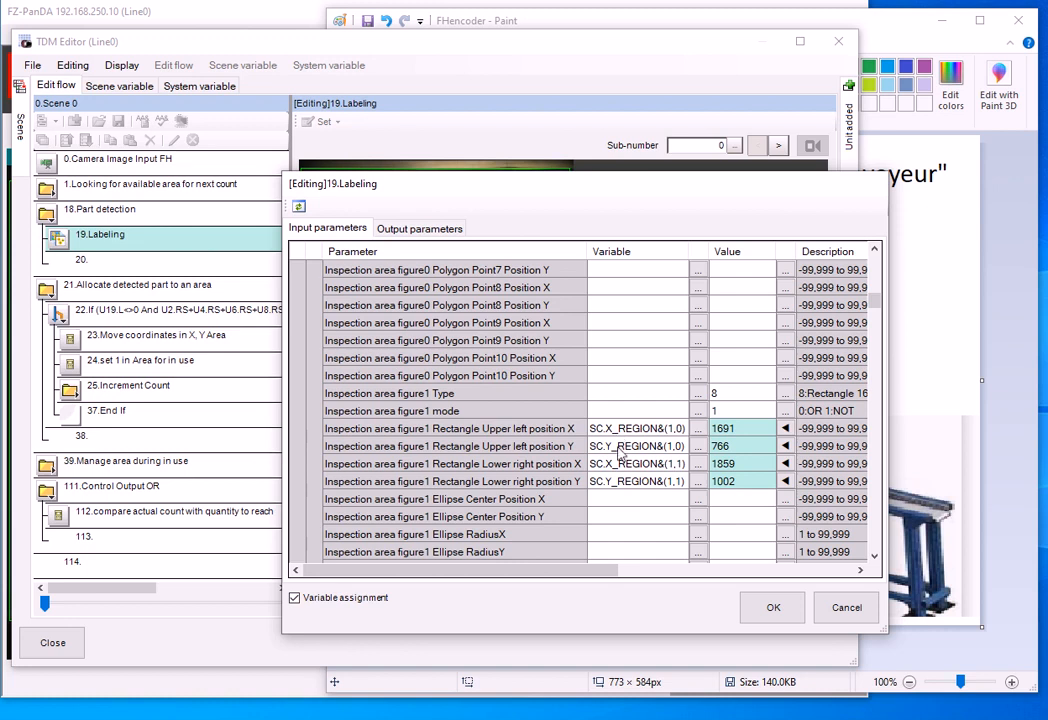
scroll(583, 466, down, 15)
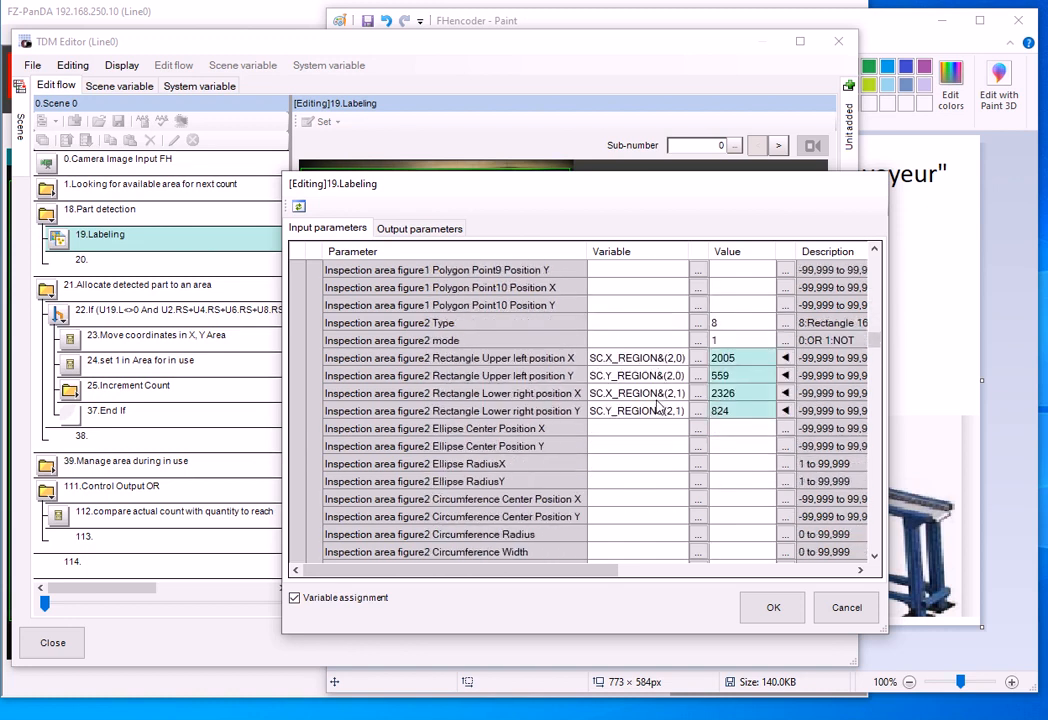
scroll(562, 463, down, 15)
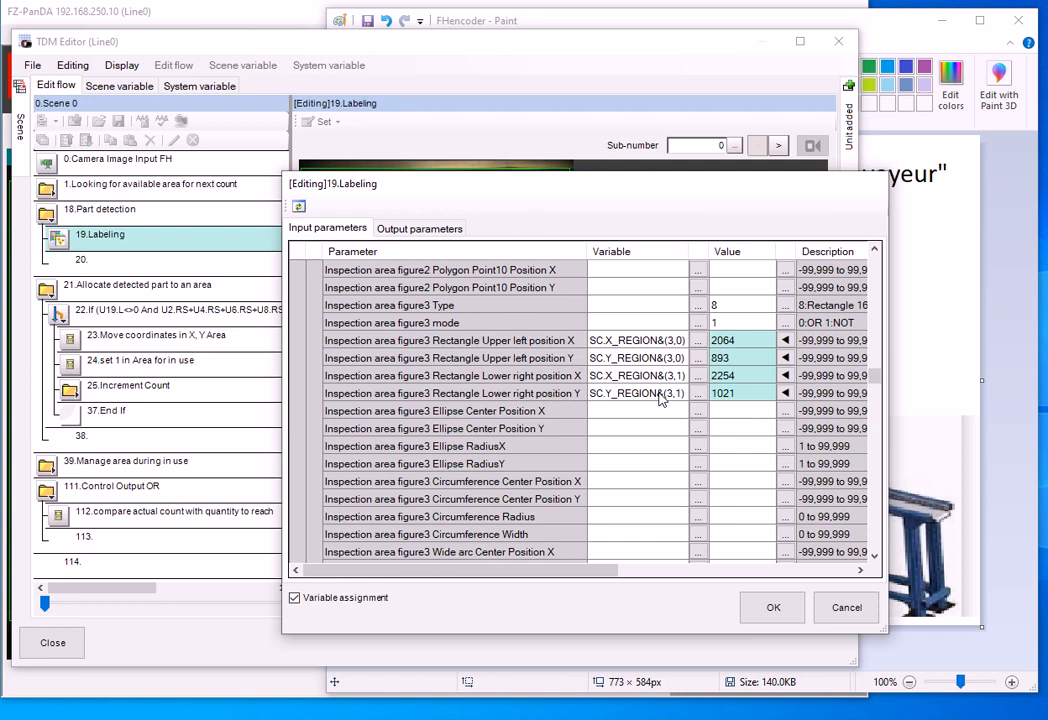
click(38, 276)
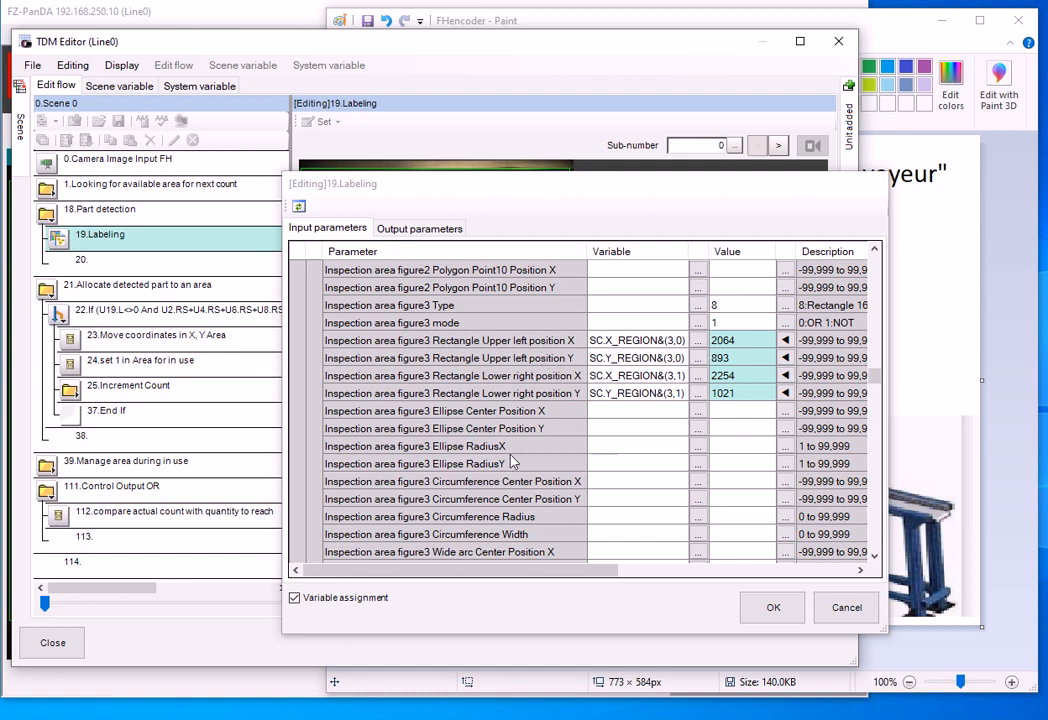
- Examine the variables assigned to Inspection area figure Update and the figure 7 rectangle corners, and accept the Labeling settings
drag(872, 374, 875, 545)
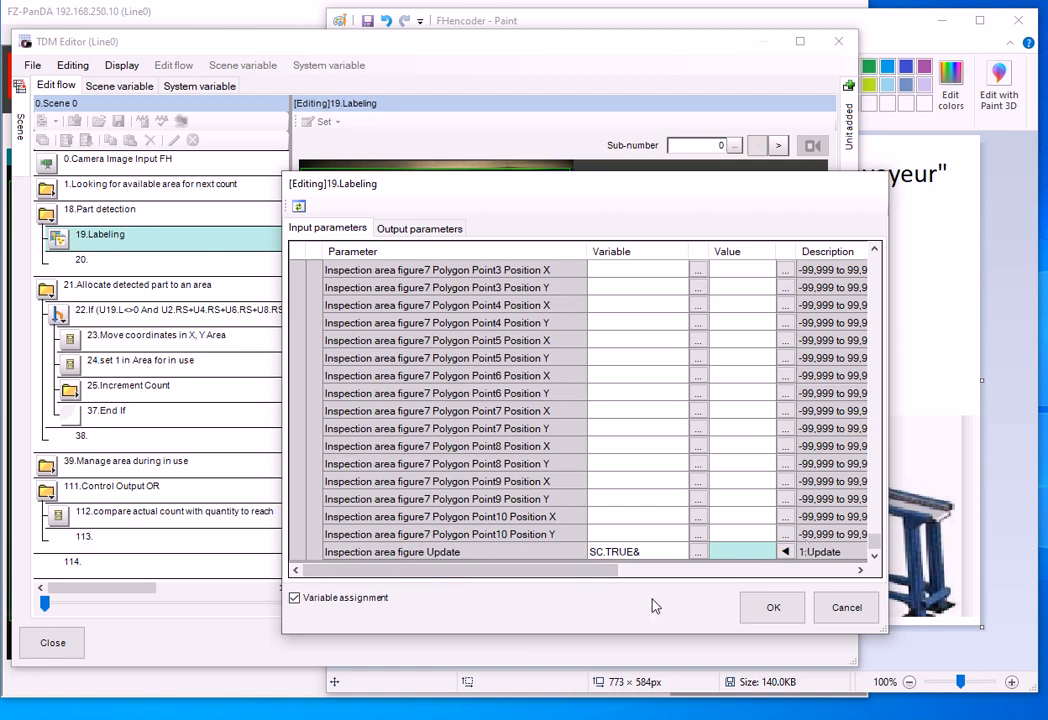
mouse_move(605, 580)
mouse_down()
mouse_move(646, 573)
mouse_move(619, 585)
mouse_up()
scroll(735, 553, up, 12)
scroll(722, 552, down, 4)
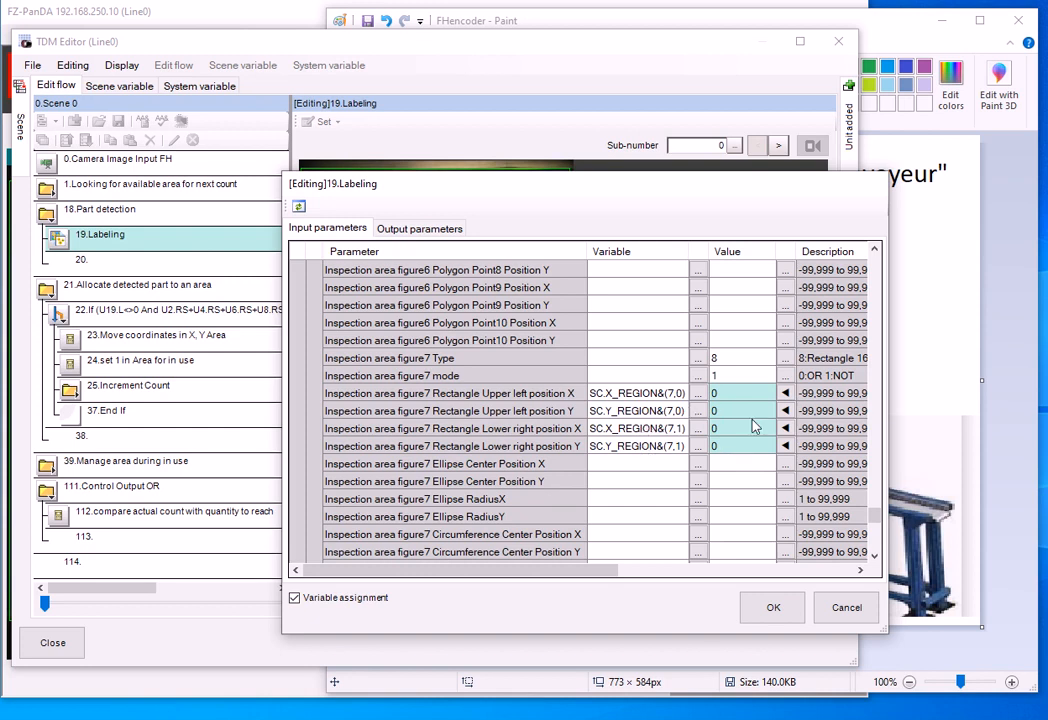
scroll(652, 461, down, 10)
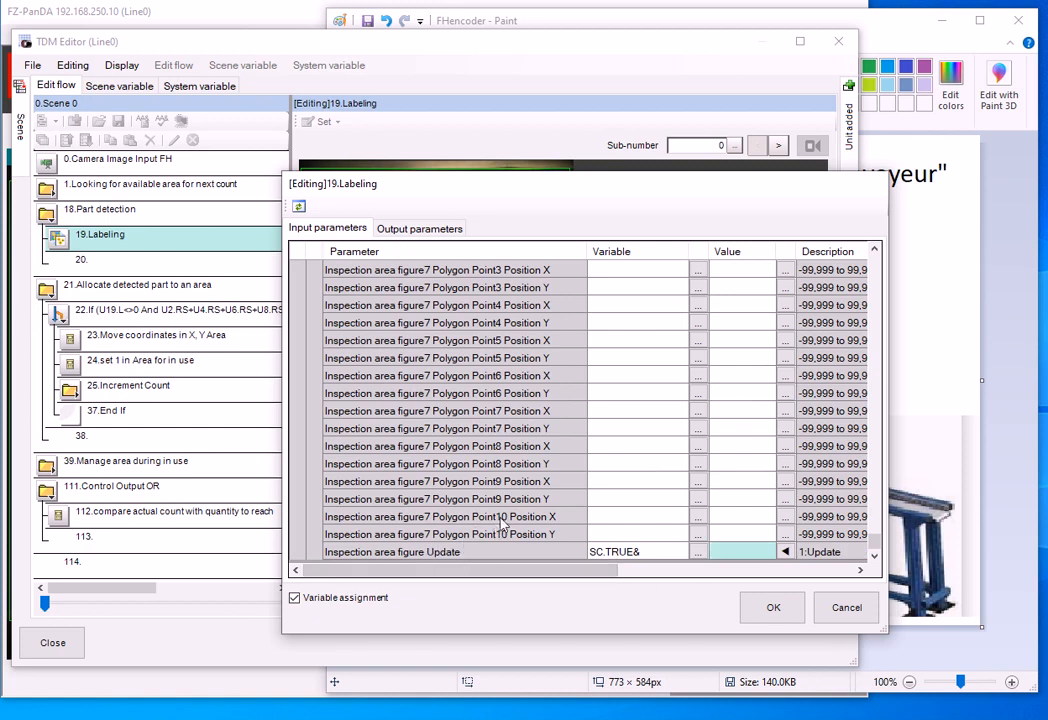
click(771, 609)
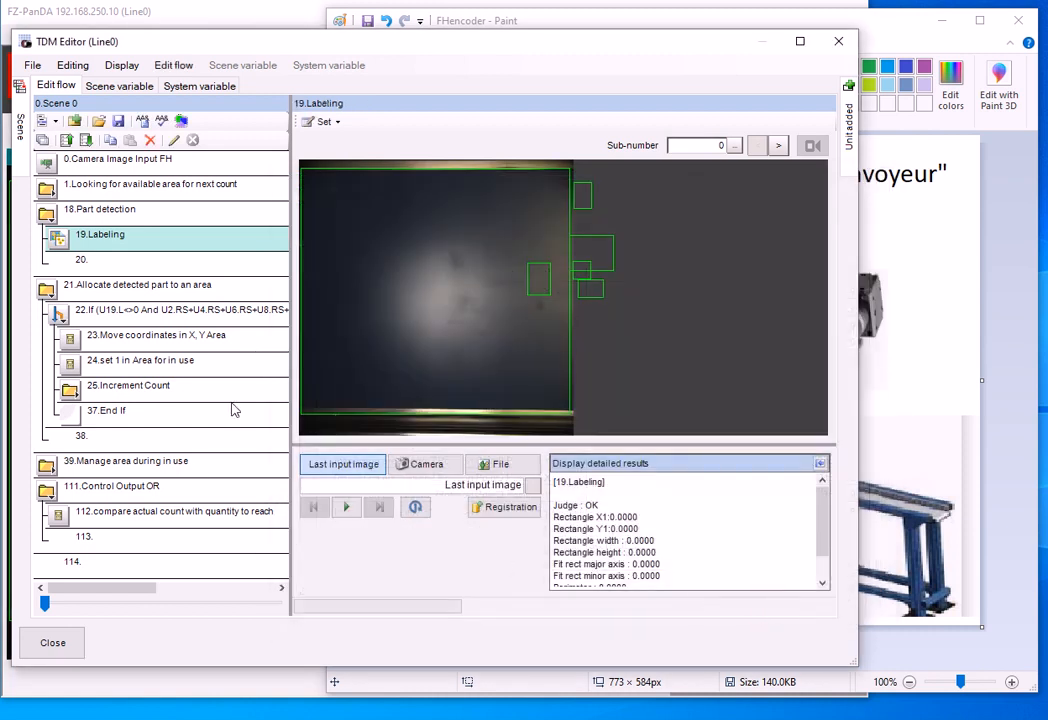
- Collapse the Allocate detected part to an area and Part detection groups in the flow, and close the TDM Editor
click(47, 290)
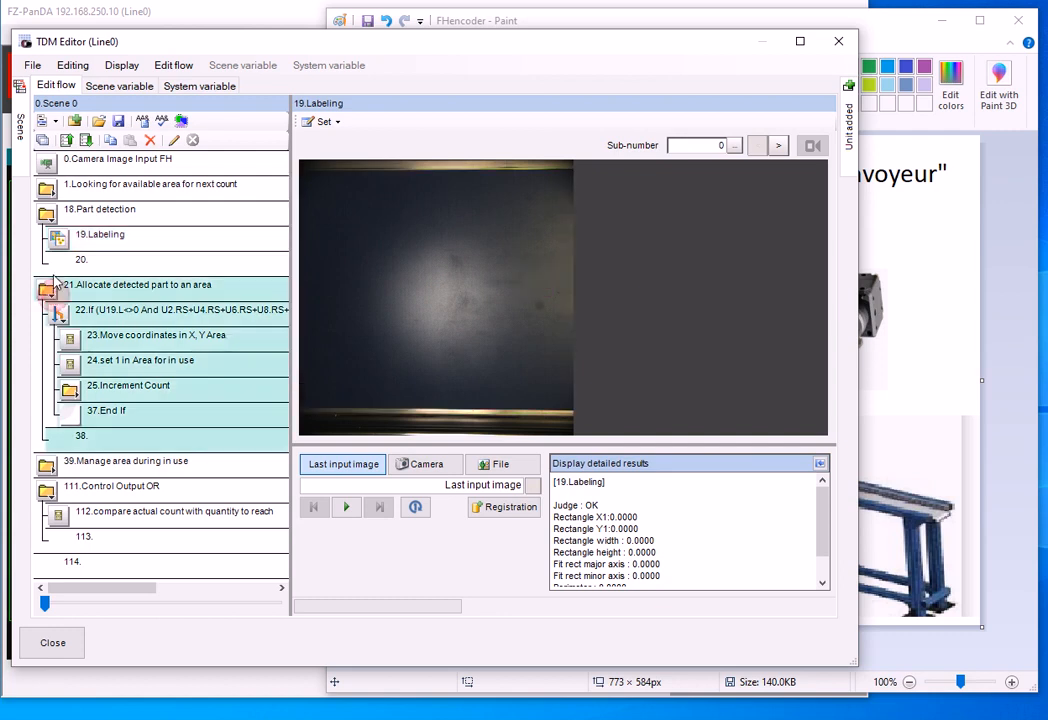
double_click(46, 213)
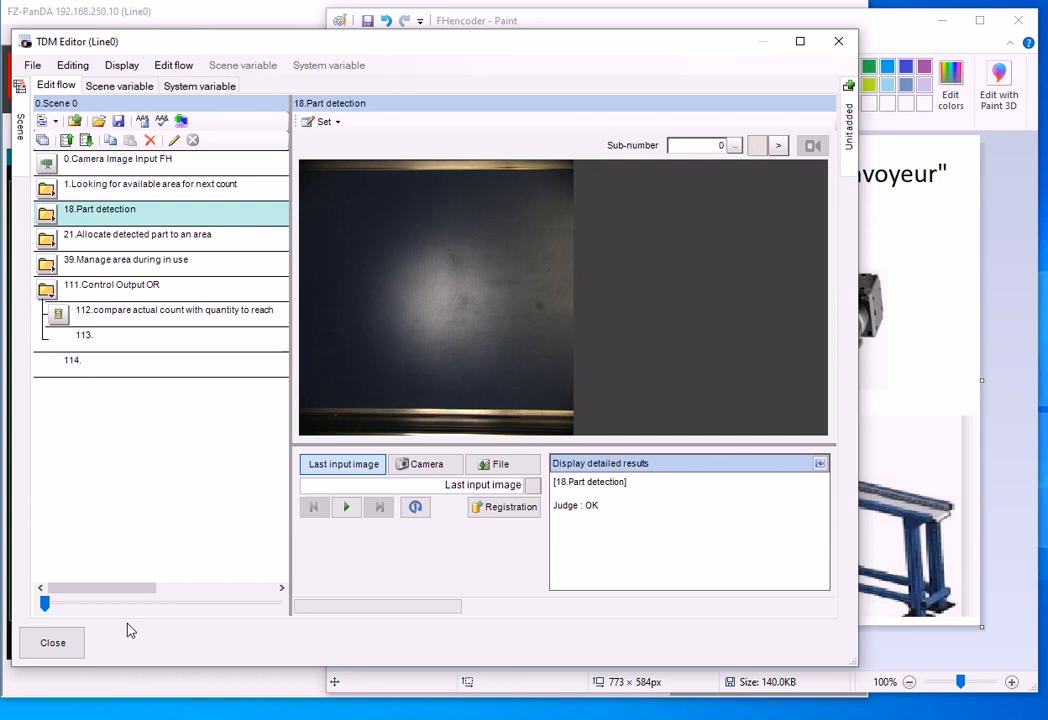
click(52, 643)
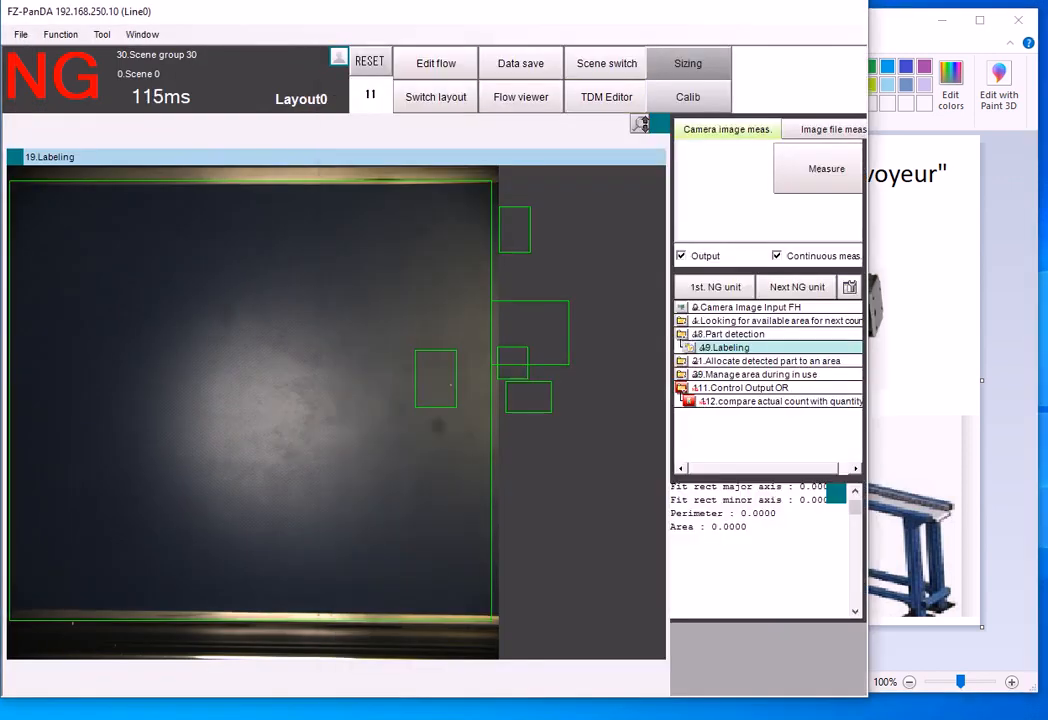